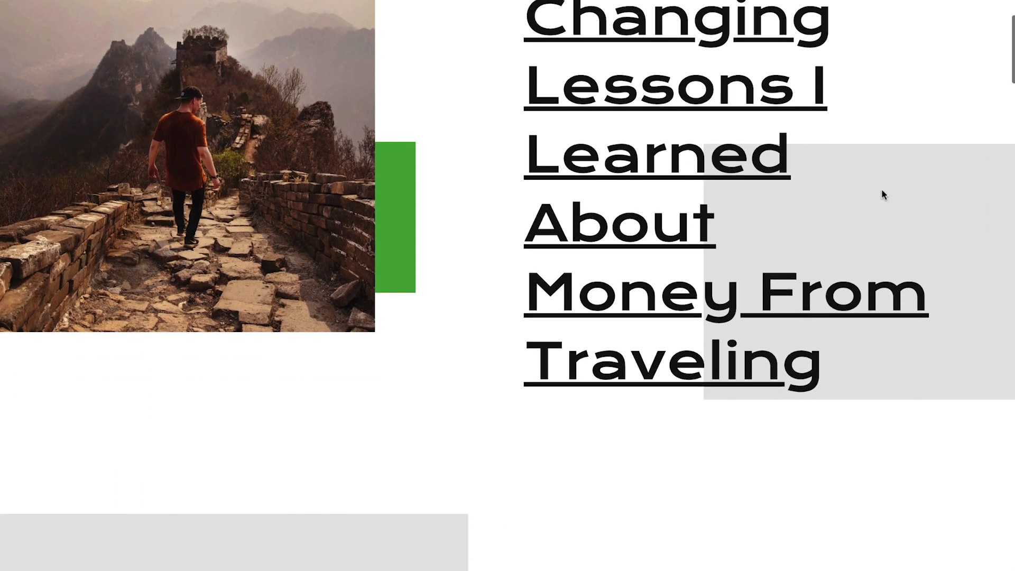
{"action": "scroll", "coordinate": [882, 189], "scroll_direction": "down", "scroll_amount": 7}
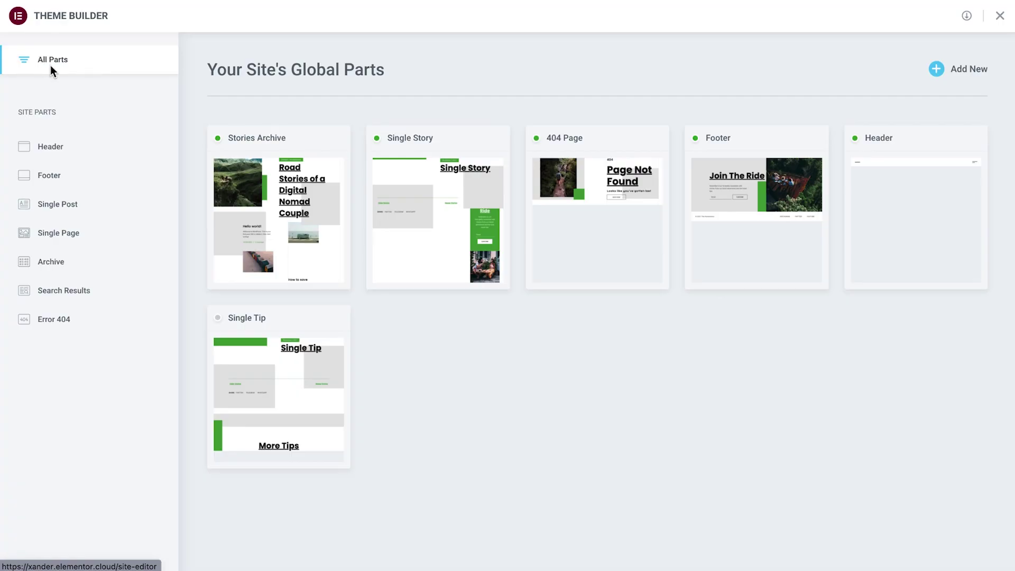
Start a new site part from Elementor's Theme Builder, then place an image into the post layout.
{"action": "left_click", "coordinate": [938, 69]}
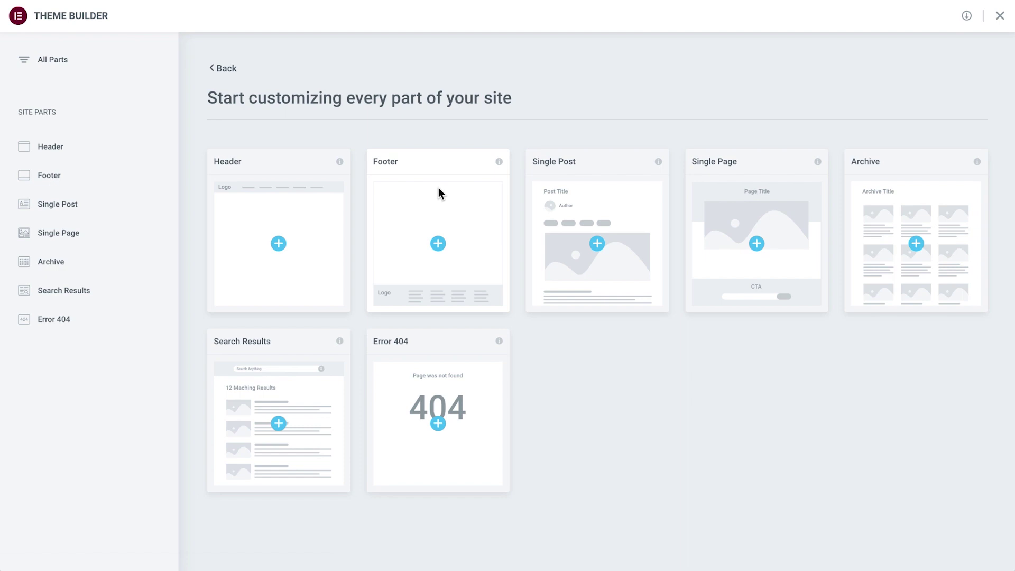
{"action": "left_click", "coordinate": [714, 353]}
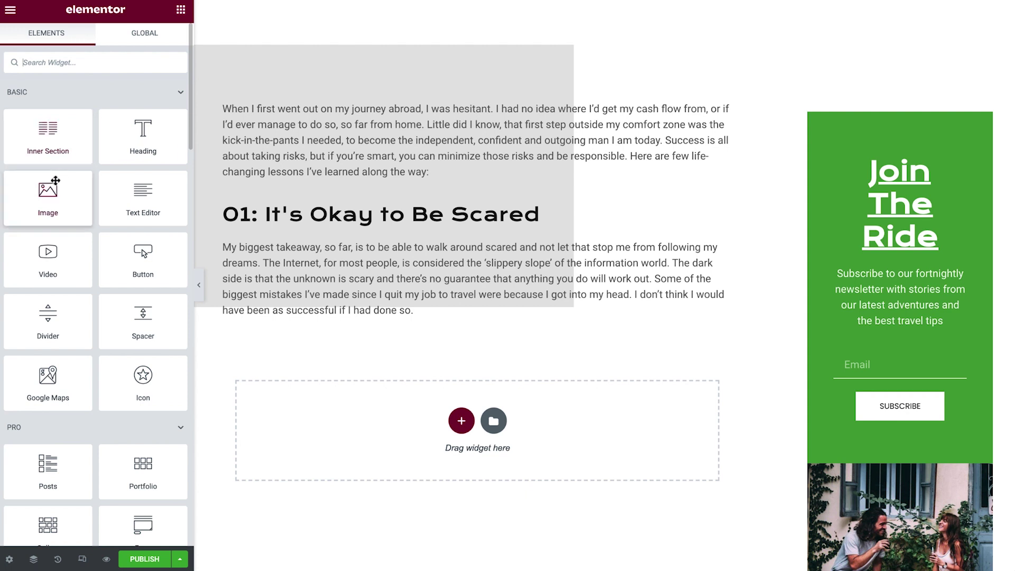
{"action": "left_click_drag", "start_coordinate": [48, 197], "coordinate": [300, 294]}
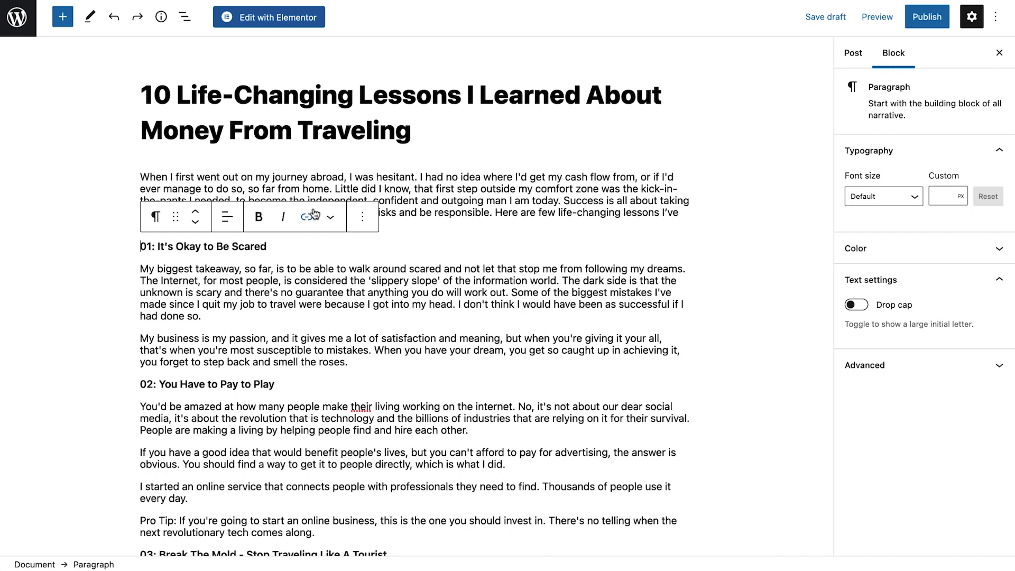
Turn the '01: It's Okay to Be Scared' line into a heading, checking the available heading levels.
{"action": "left_click", "coordinate": [155, 225]}
{"action": "left_click", "coordinate": [182, 282]}
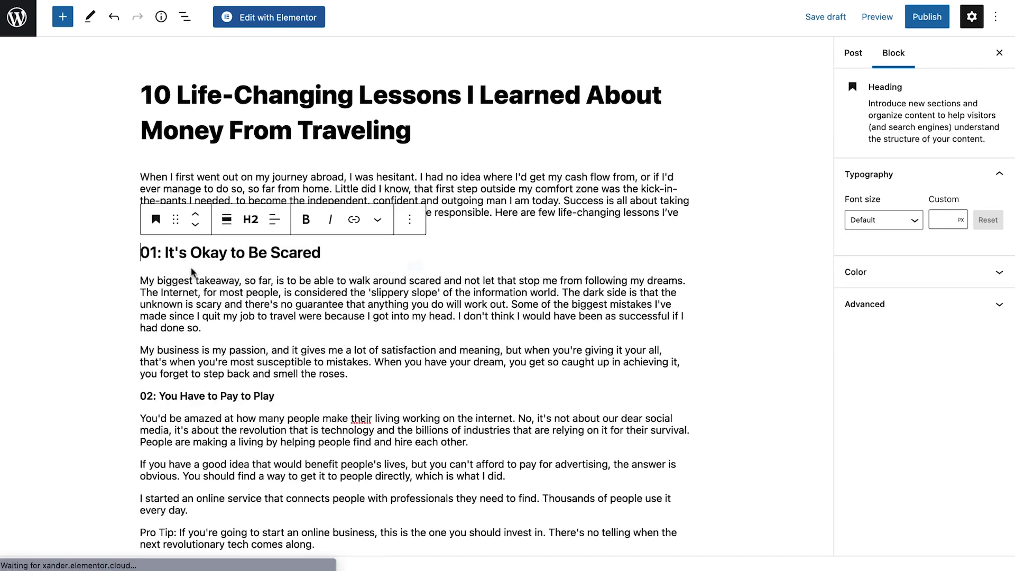
{"action": "left_click", "coordinate": [249, 225]}
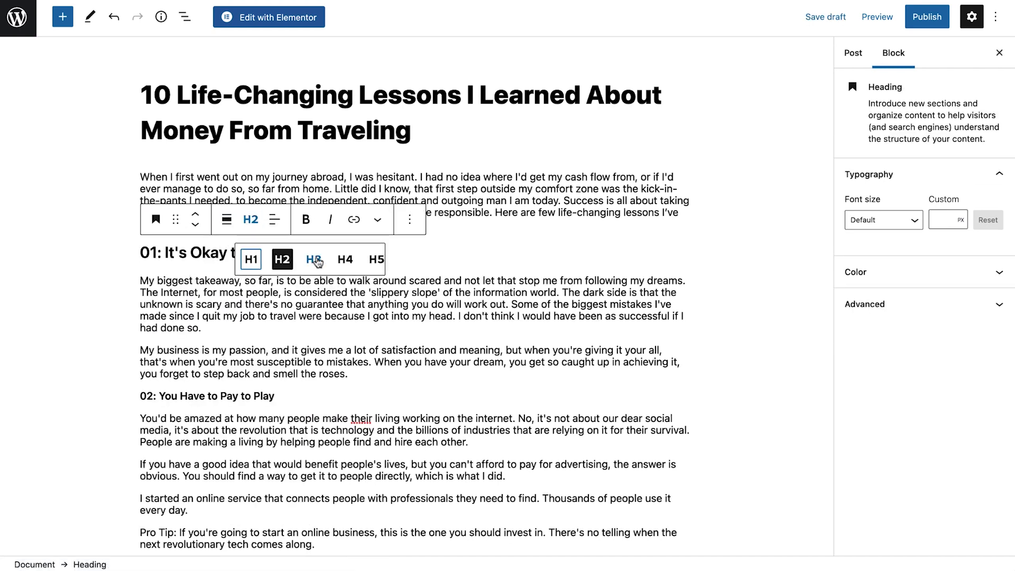
{"action": "left_click", "coordinate": [252, 221]}
{"action": "scroll", "coordinate": [252, 221], "scroll_direction": "down", "scroll_amount": 5}
{"action": "scroll", "coordinate": [252, 221], "scroll_direction": "up", "scroll_amount": 2}
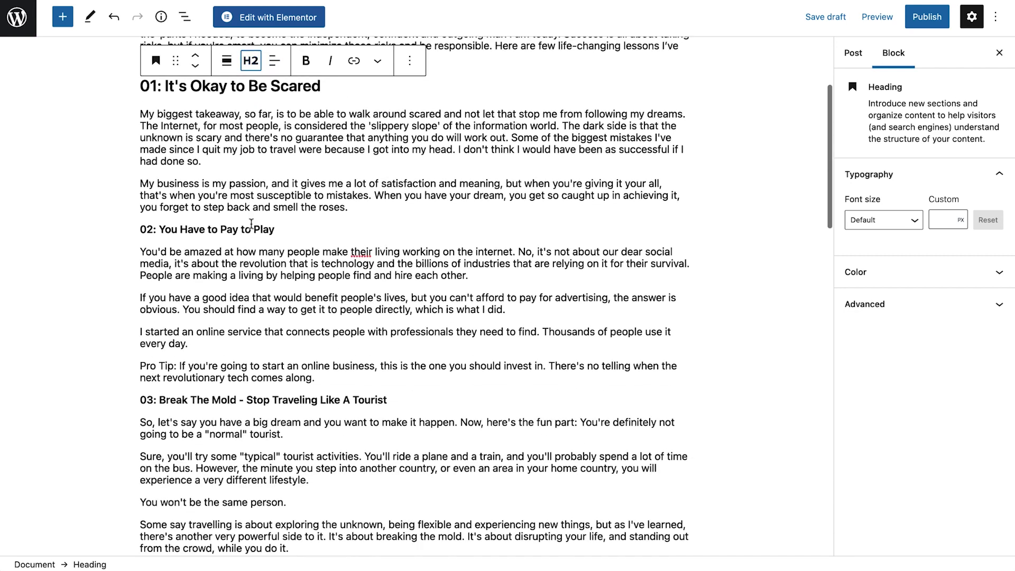
Convert lines 02–05 (Pay to Play, Break The Mold, Trust Your Gut, Market Your Gifts) into headings.
{"action": "left_click", "coordinate": [169, 228]}
{"action": "left_click", "coordinate": [155, 203]}
{"action": "left_click", "coordinate": [193, 263]}
{"action": "scroll", "coordinate": [175, 228], "scroll_direction": "down", "scroll_amount": 10}
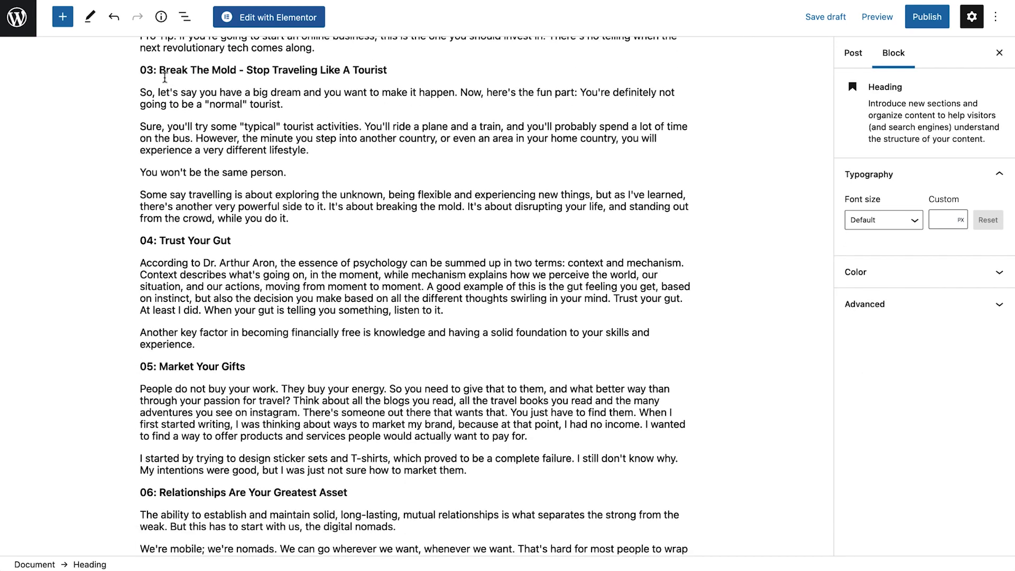
{"action": "left_click", "coordinate": [185, 252]}
{"action": "left_click", "coordinate": [155, 237]}
{"action": "left_click", "coordinate": [197, 275]}
{"action": "left_click", "coordinate": [190, 386]}
{"action": "left_click", "coordinate": [155, 356]}
{"action": "left_click", "coordinate": [198, 126]}
{"action": "left_click", "coordinate": [269, 17]}
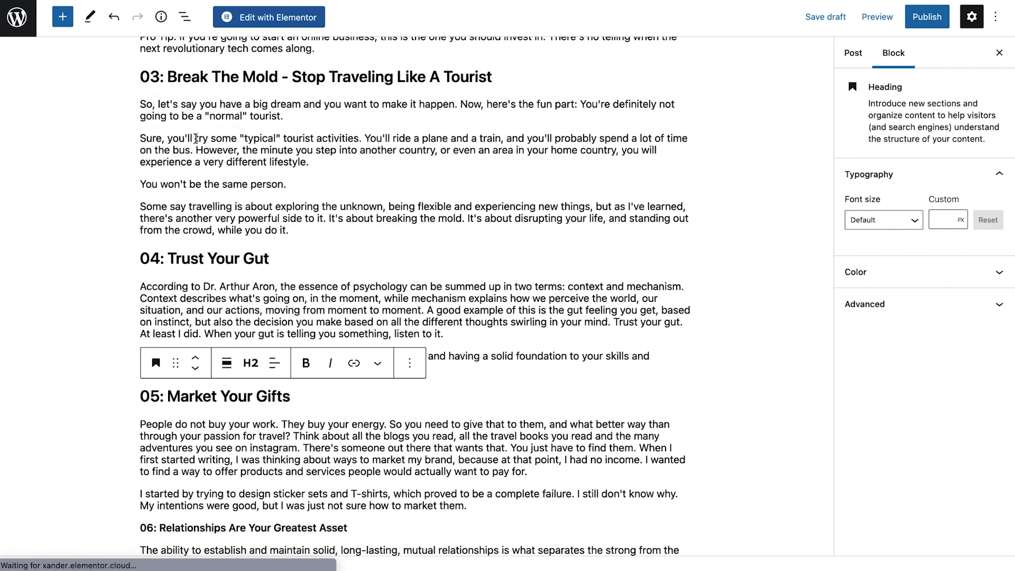
Add a Text Editor widget and paste the intro paragraph over its placeholder text.
{"action": "left_click_drag", "start_coordinate": [143, 195], "coordinate": [438, 216]}
{"action": "left_click_drag", "start_coordinate": [158, 233], "coordinate": [18, 185]}
{"action": "type", "text": "When I first went out on my journey abroad, I was hesitant. I had no idea where I'd get my cash flow from, or if I'd ever manage to do so, so far from home. Little did I know, that first step outside my comfort zone was the kick-in-the-pants I needed, to become the independent, confident and outgoing man I am today. Success is all about taking risks, but if you're smart, you can minimize those risks and be responsible. Here are few life-changing lessons I’ve learned along the way:"}
Add a Heading widget below the intro, then preview the post with the editing panel hidden.
{"action": "left_click", "coordinate": [181, 9]}
{"action": "left_click_drag", "start_coordinate": [142, 138], "coordinate": [256, 159]}
{"action": "left_click", "coordinate": [199, 285]}
{"action": "scroll", "coordinate": [200, 277], "scroll_direction": "down", "scroll_amount": 5}
{"action": "scroll", "coordinate": [200, 276], "scroll_direction": "down", "scroll_amount": 8}
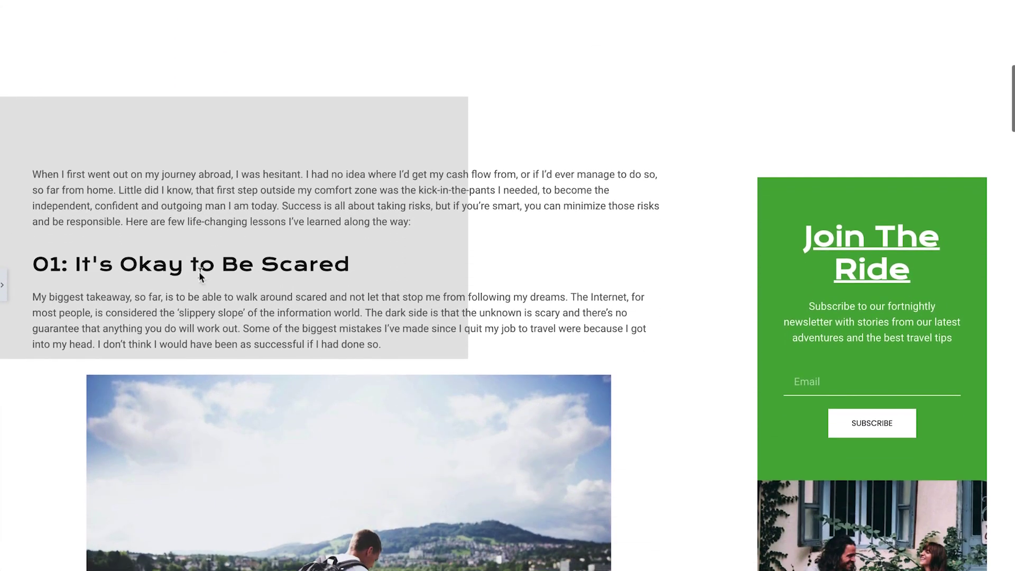
{"action": "scroll", "coordinate": [201, 276], "scroll_direction": "down", "scroll_amount": 8}
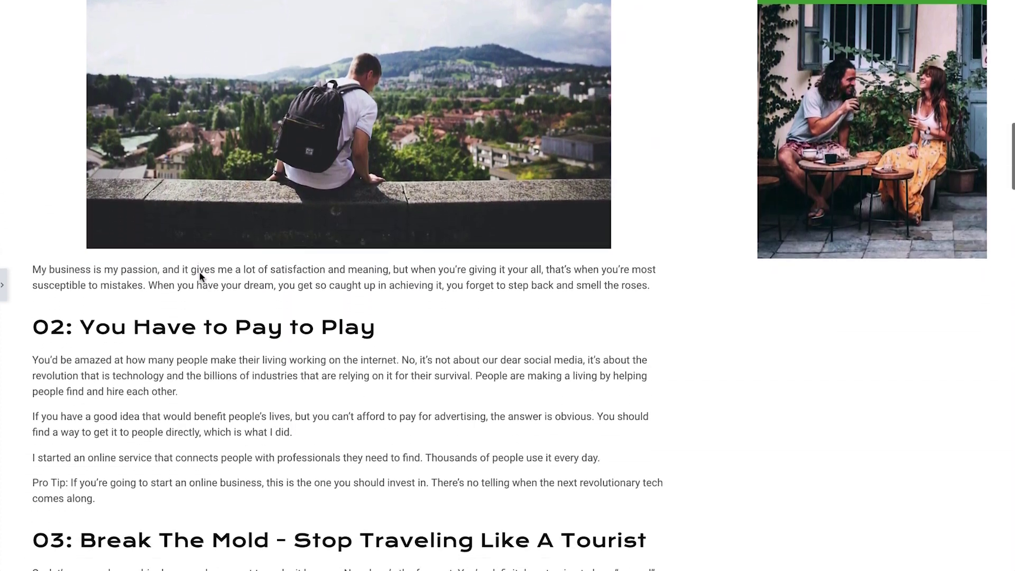
{"action": "scroll", "coordinate": [200, 277], "scroll_direction": "down", "scroll_amount": 8}
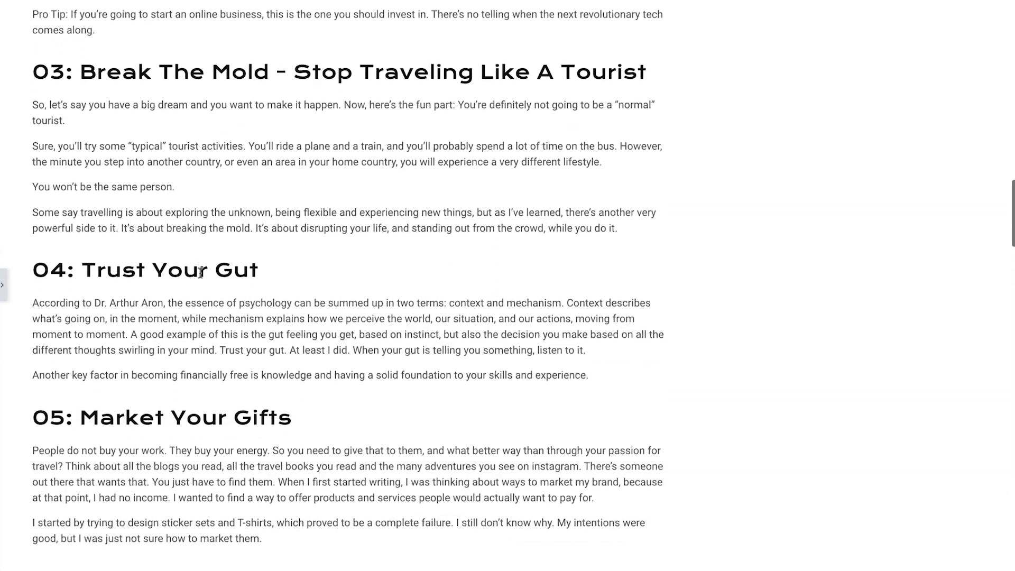
{"action": "scroll", "coordinate": [200, 276], "scroll_direction": "down", "scroll_amount": 3}
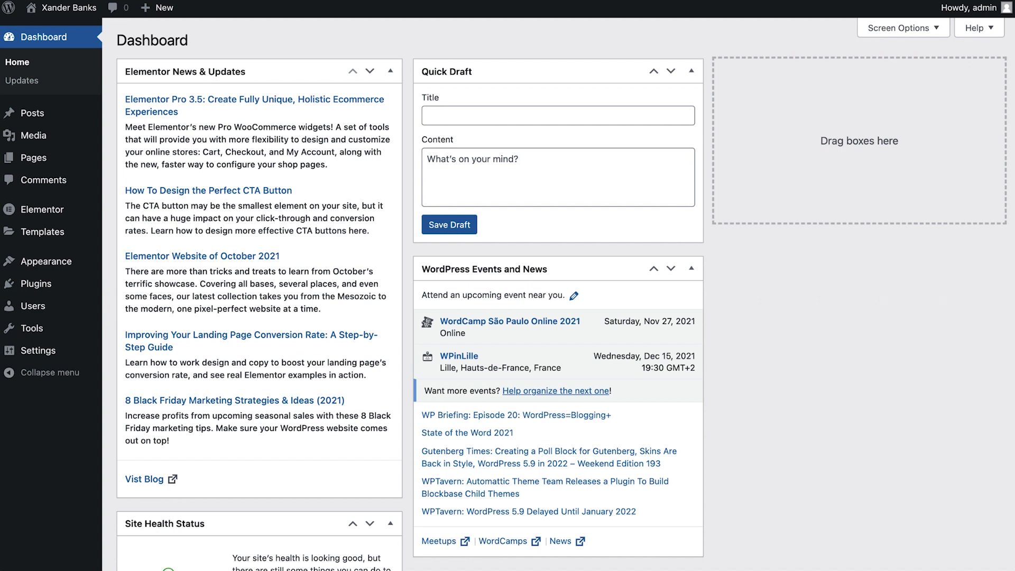
Start a new blank post from the All Posts list.
{"action": "left_click", "coordinate": [48, 122]}
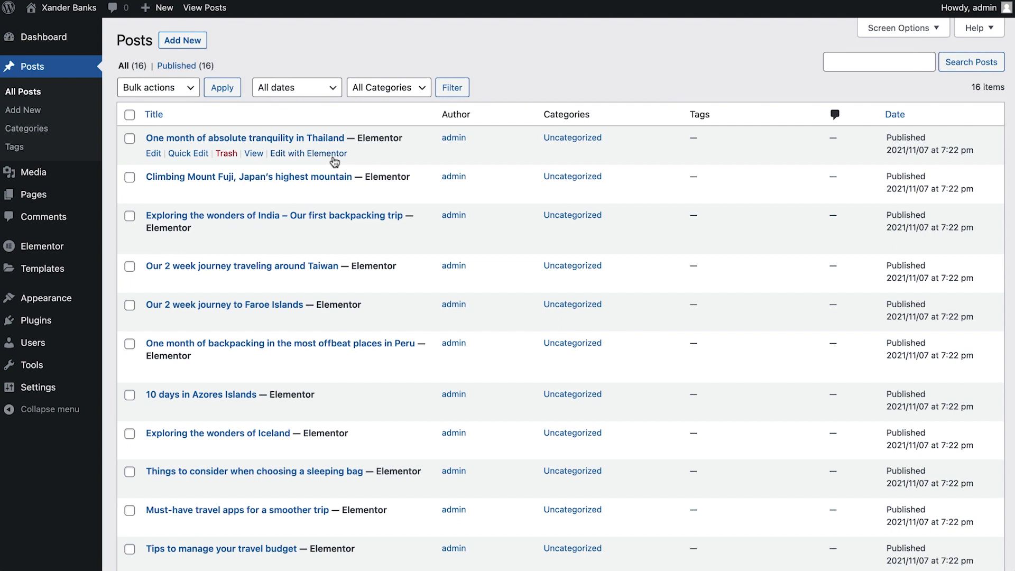
{"action": "left_click", "coordinate": [183, 41]}
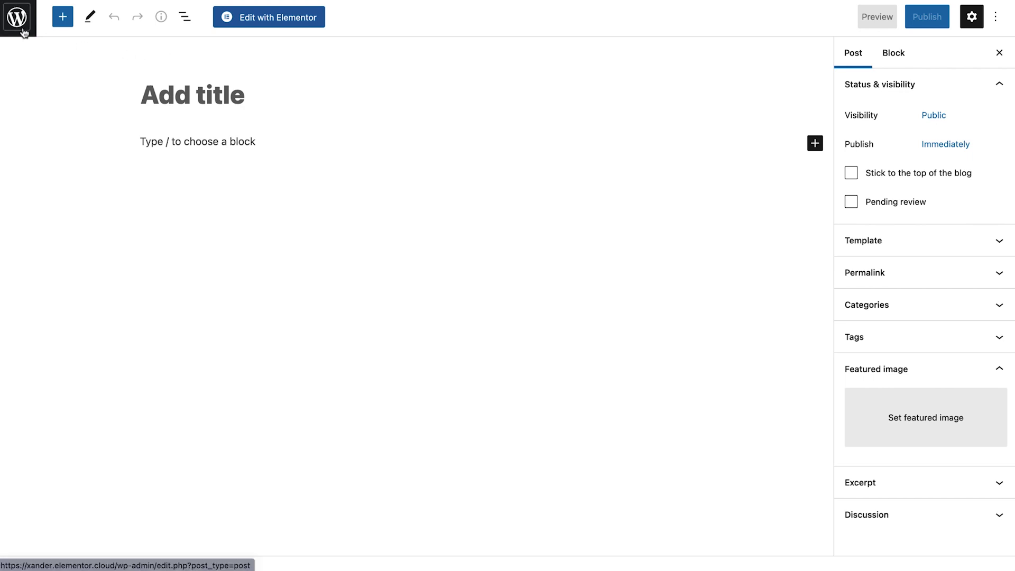
{"action": "left_click", "coordinate": [64, 23]}
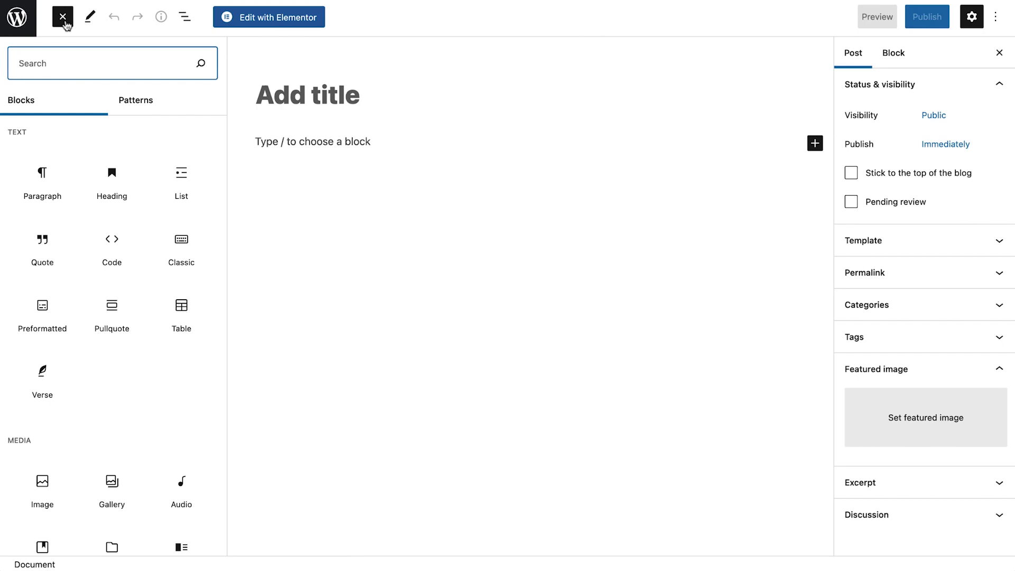
{"action": "left_click", "coordinate": [65, 24]}
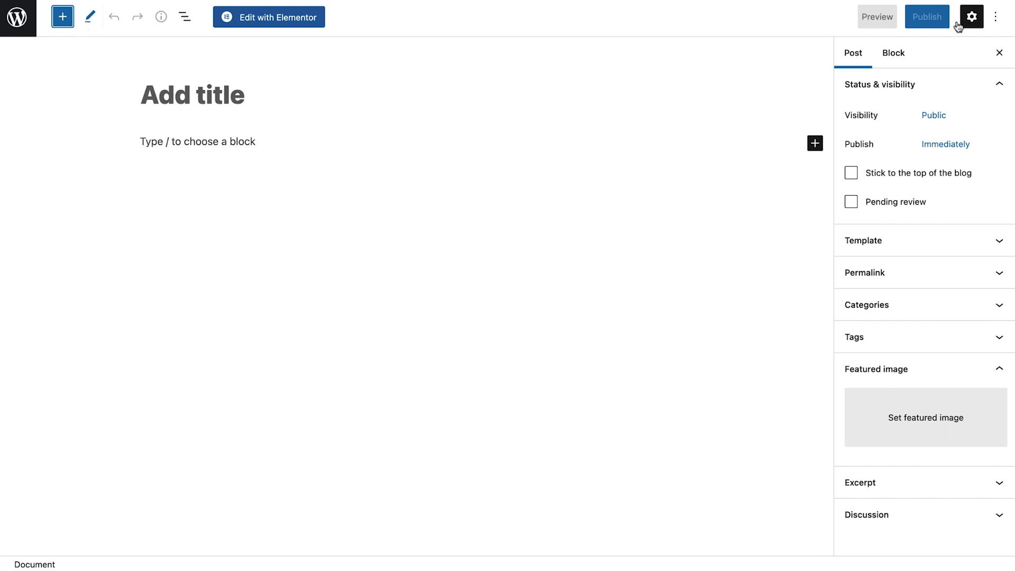
{"action": "key", "text": "Right"}
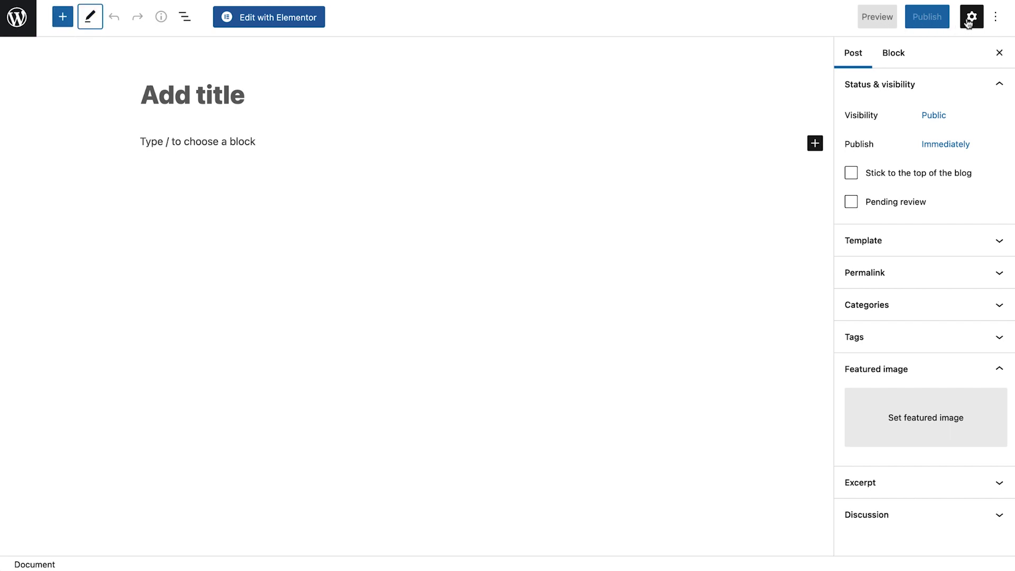
{"action": "left_click", "coordinate": [970, 18]}
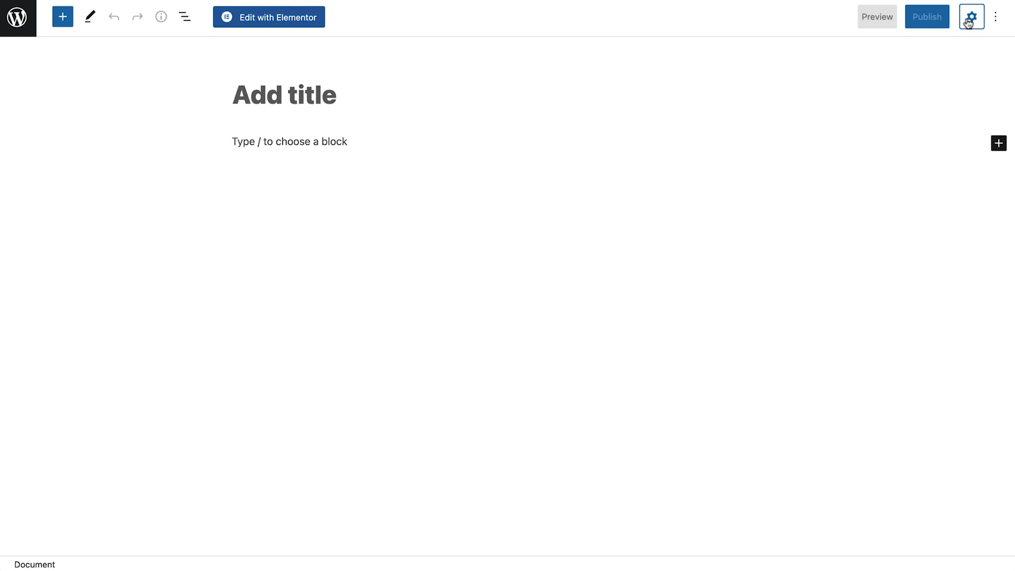
{"action": "left_click", "coordinate": [971, 18]}
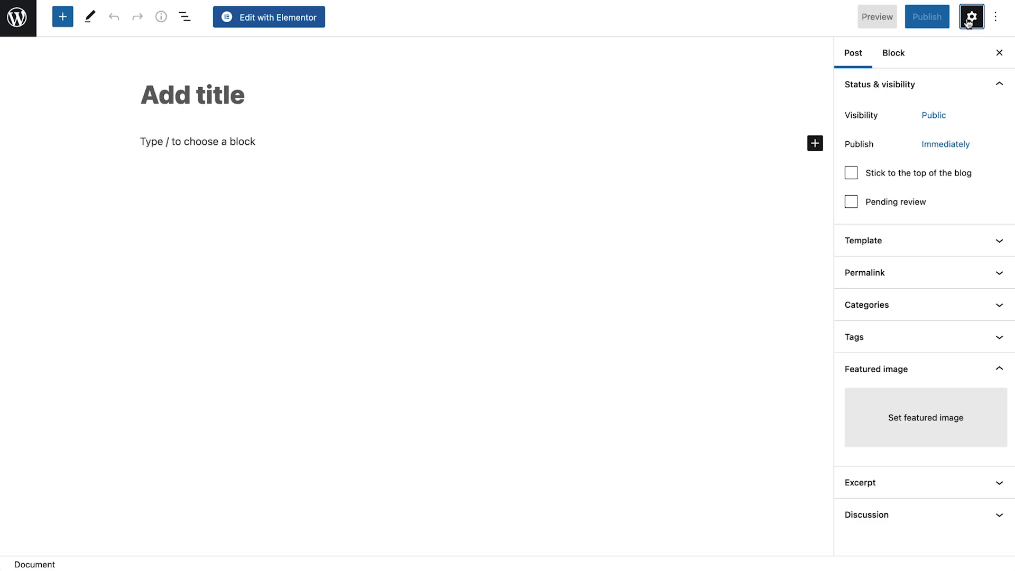
{"action": "left_click", "coordinate": [996, 20]}
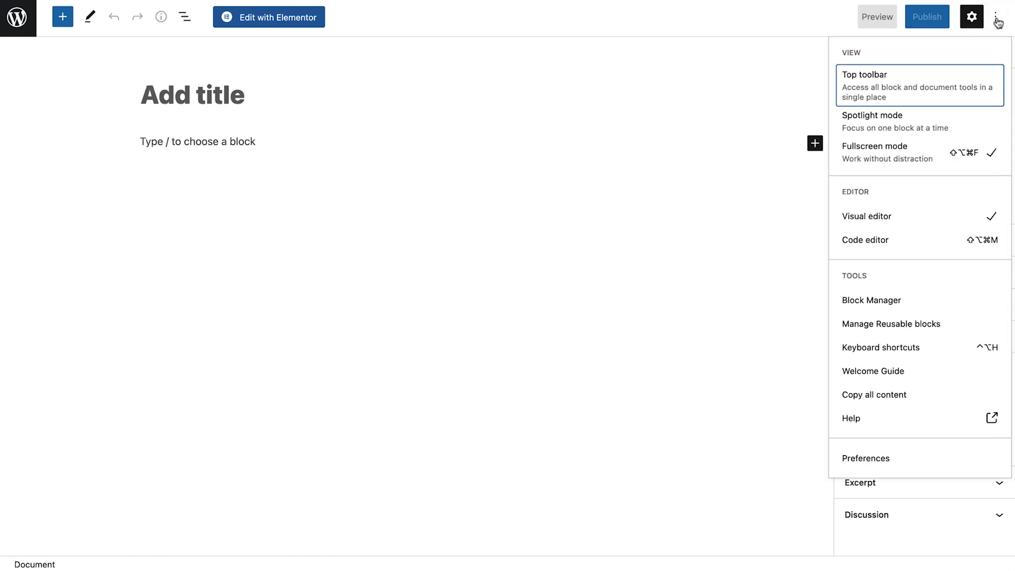
{"action": "left_click", "coordinate": [997, 22]}
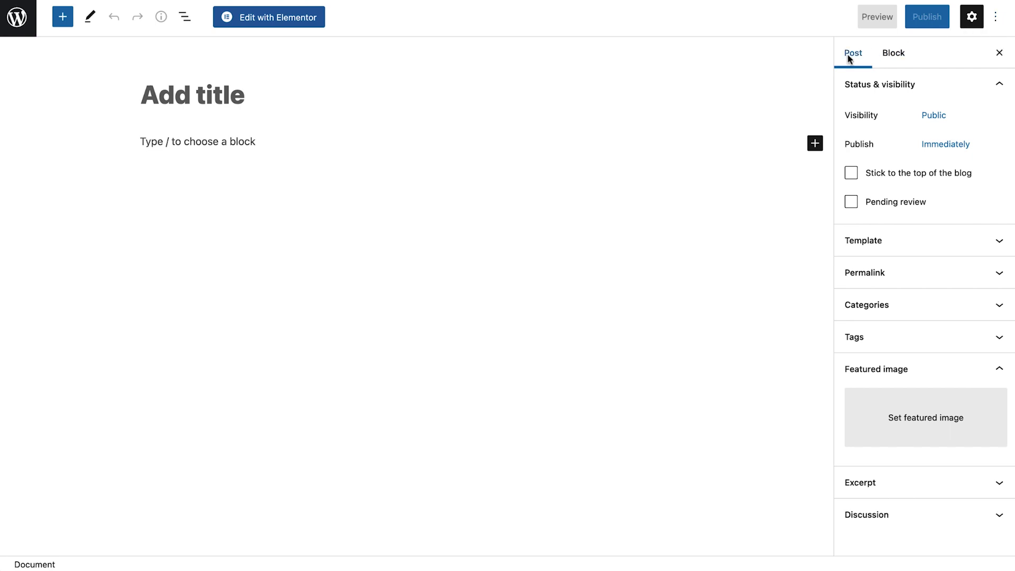
Title the post '10 tips for the starter blogger' and write 'This is my first article' in the body.
{"action": "left_click", "coordinate": [262, 97]}
{"action": "type", "text": "10"}
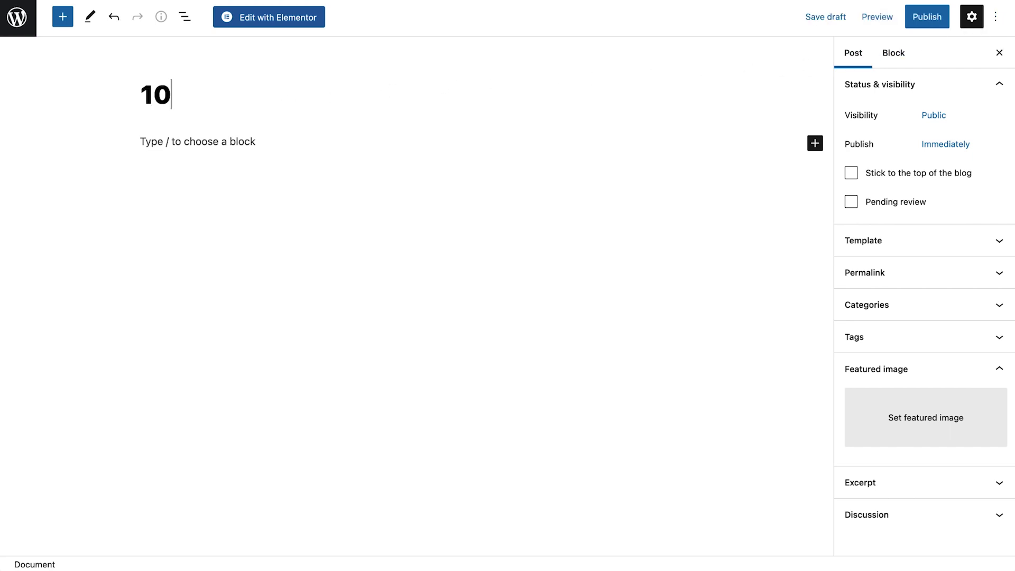
{"action": "type", "text": " tips for the starter blogger"}
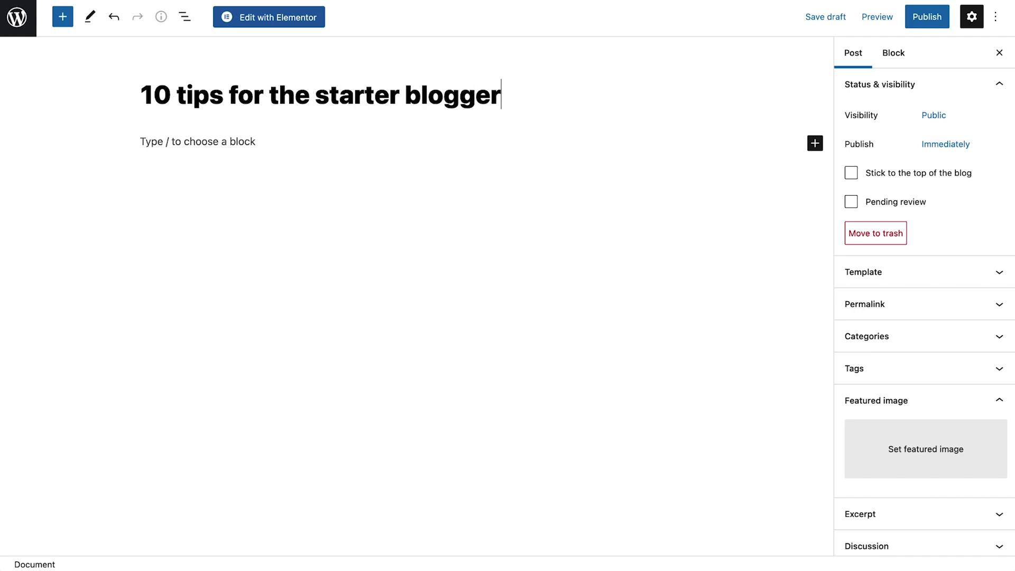
{"action": "left_click", "coordinate": [140, 141]}
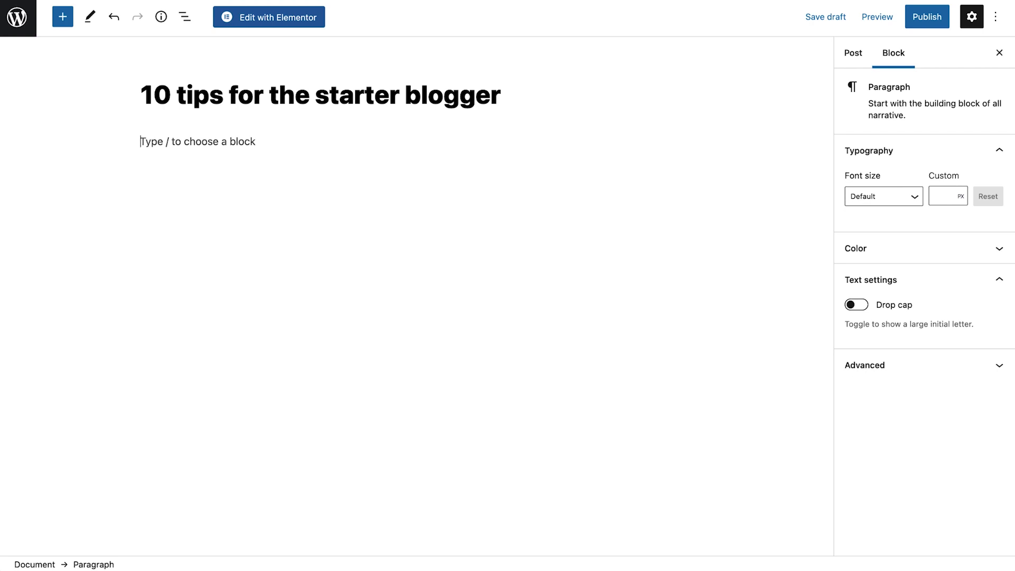
{"action": "type", "text": "This is"}
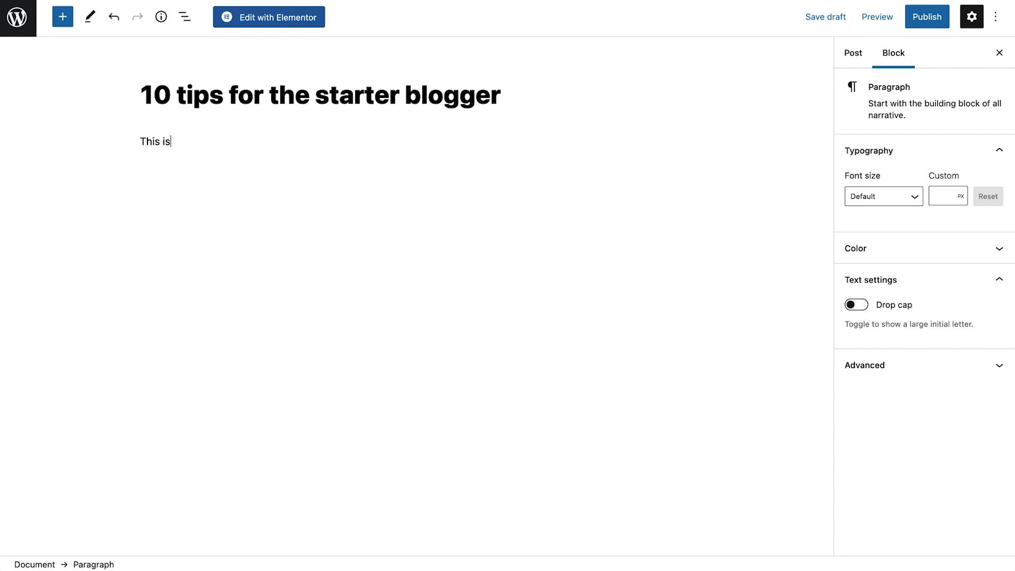
{"action": "type", "text": " my first article"}
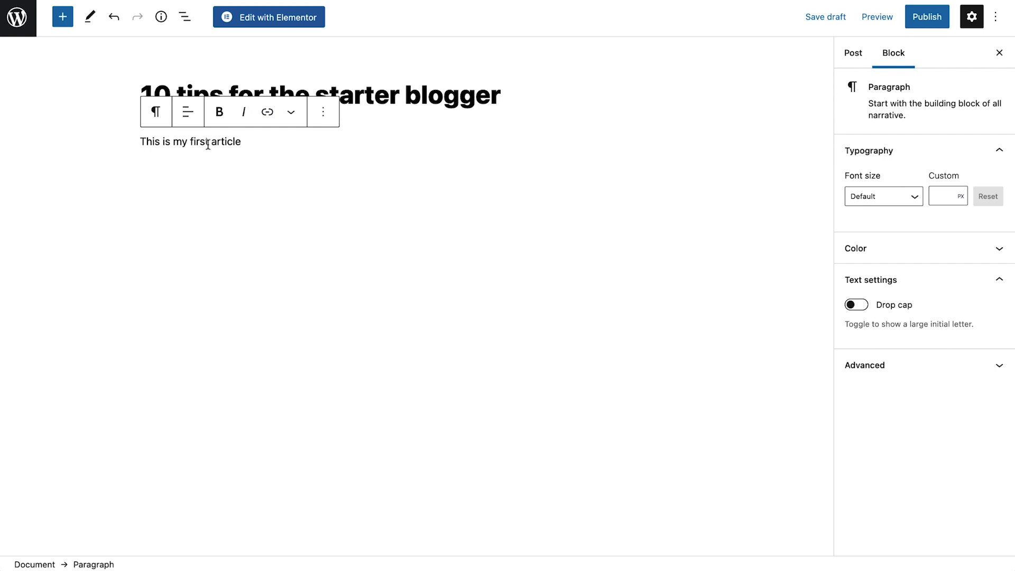
{"action": "left_click", "coordinate": [188, 112]}
Make 'first article' bold italic and start a new empty paragraph after the line.
{"action": "left_click_drag", "start_coordinate": [190, 142], "coordinate": [245, 145]}
{"action": "left_click", "coordinate": [220, 114]}
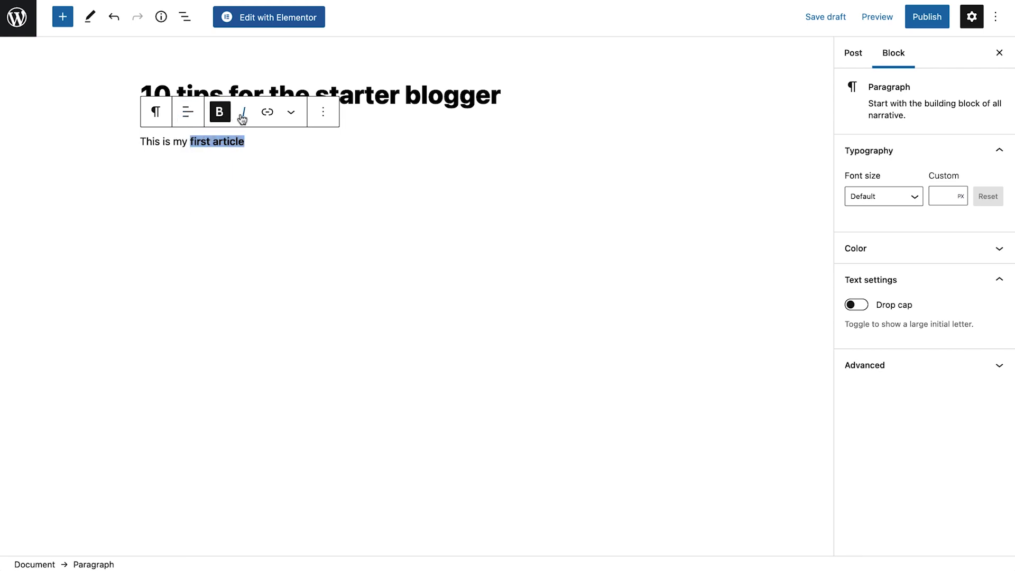
{"action": "left_click", "coordinate": [243, 116]}
{"action": "left_click", "coordinate": [157, 113]}
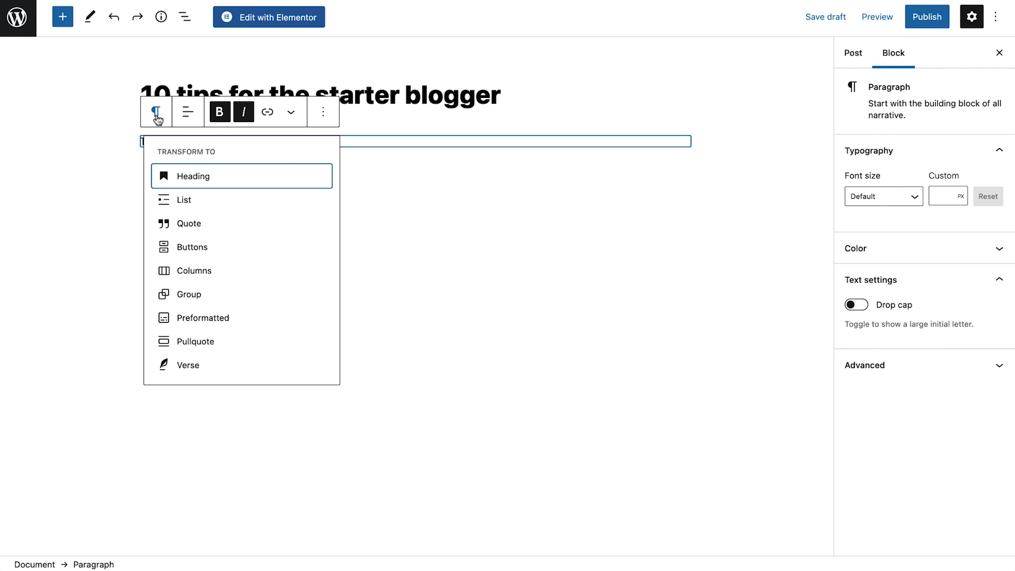
{"action": "left_click", "coordinate": [157, 119]}
{"action": "left_click", "coordinate": [263, 140]}
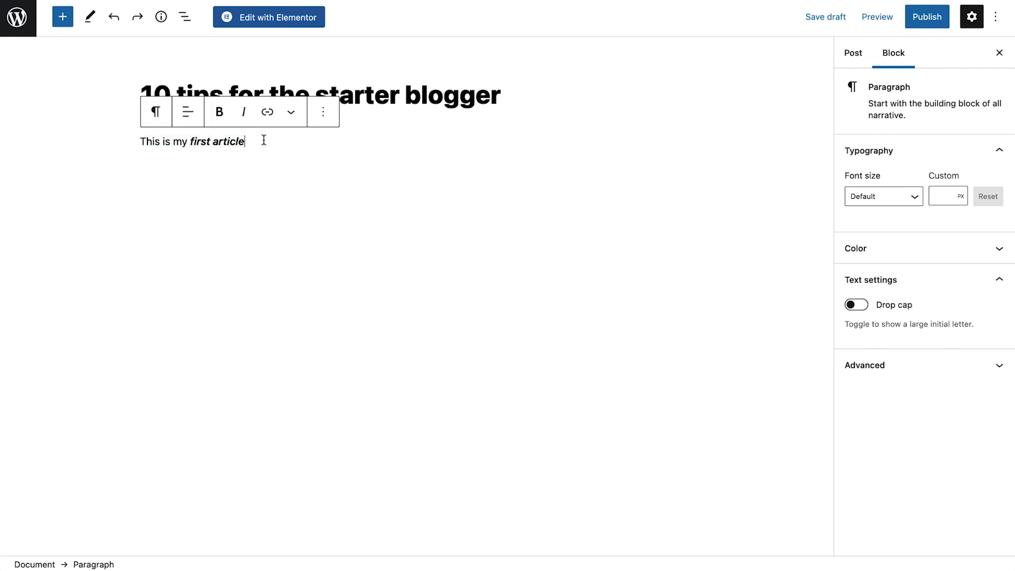
{"action": "key", "text": "Return"}
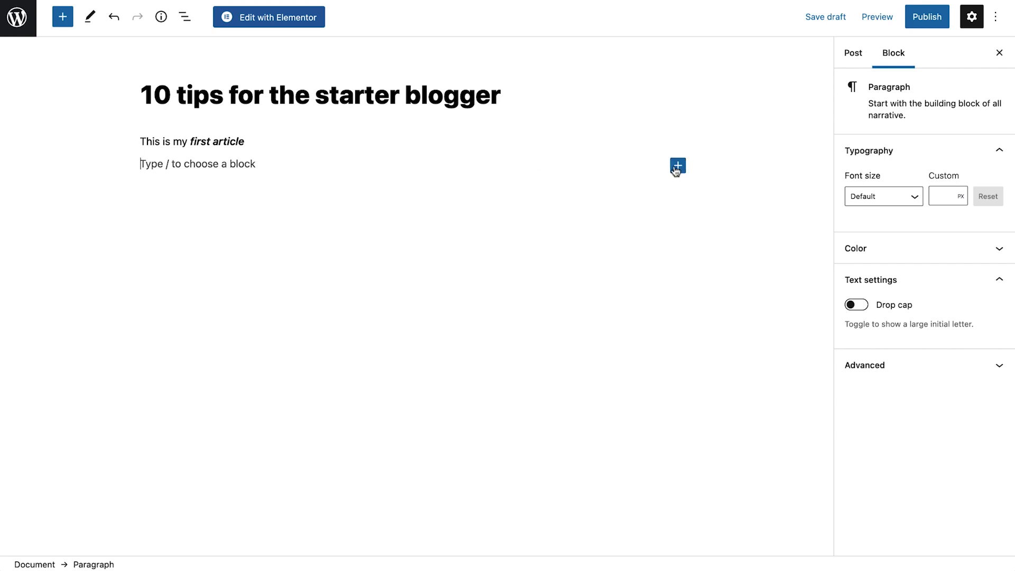
Insert a Heading block via /heading reading 'This is a heading' and view its Color options.
{"action": "left_click", "coordinate": [677, 166]}
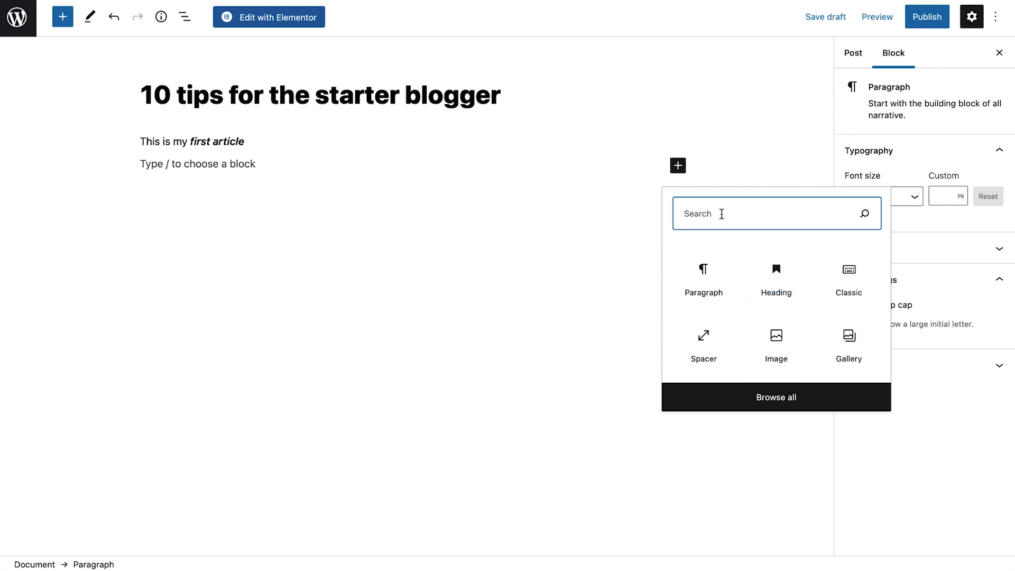
{"action": "left_click", "coordinate": [779, 401]}
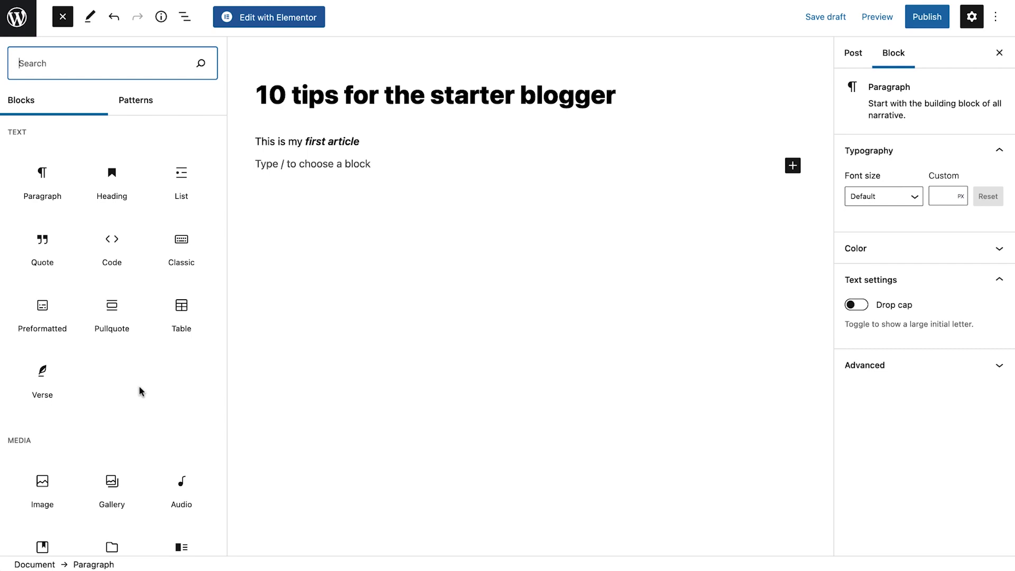
{"action": "left_click", "coordinate": [342, 170]}
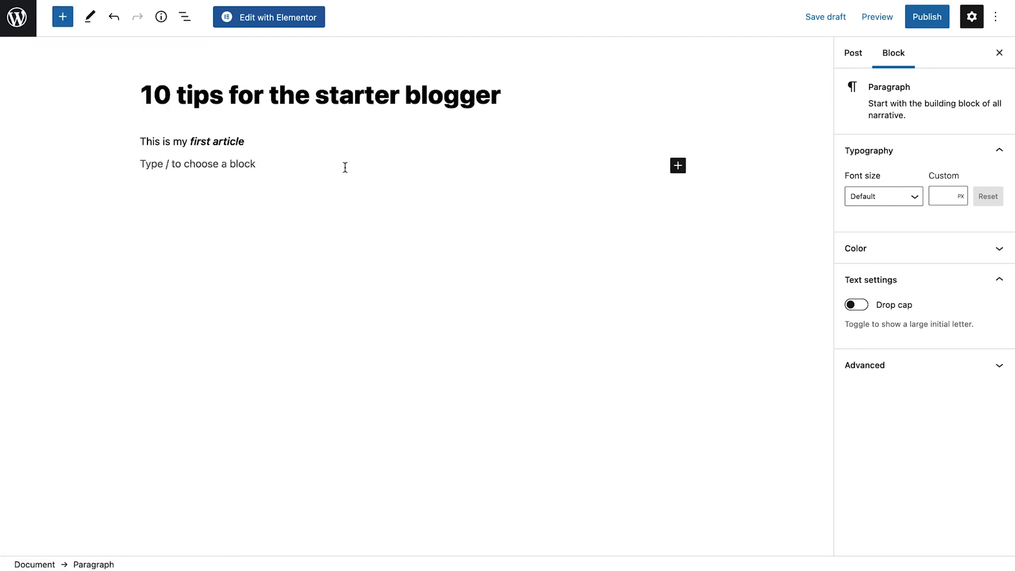
{"action": "type", "text": "/heading"}
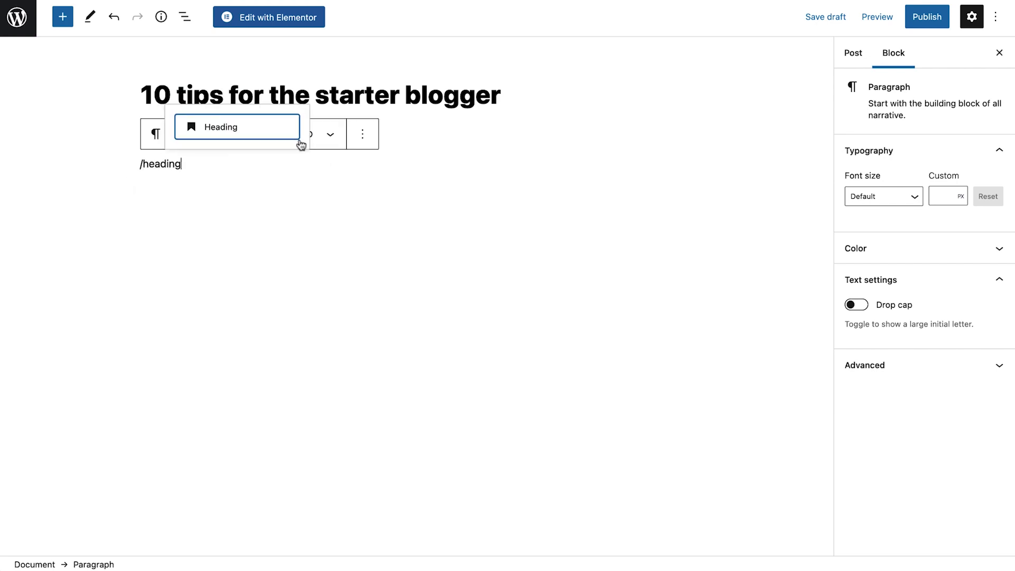
{"action": "left_click", "coordinate": [266, 130]}
{"action": "type", "text": "This "}
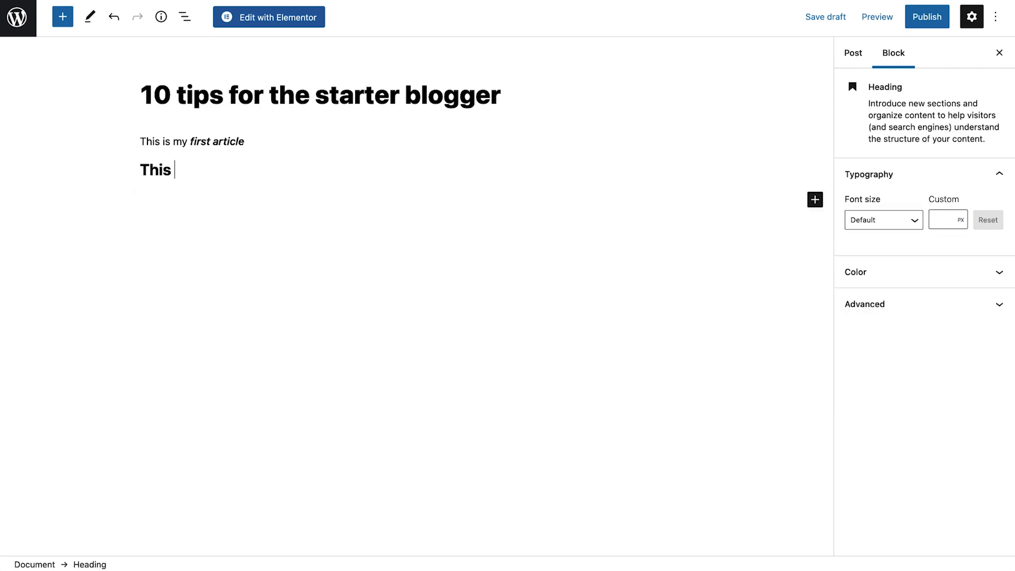
{"action": "type", "text": "is a heading"}
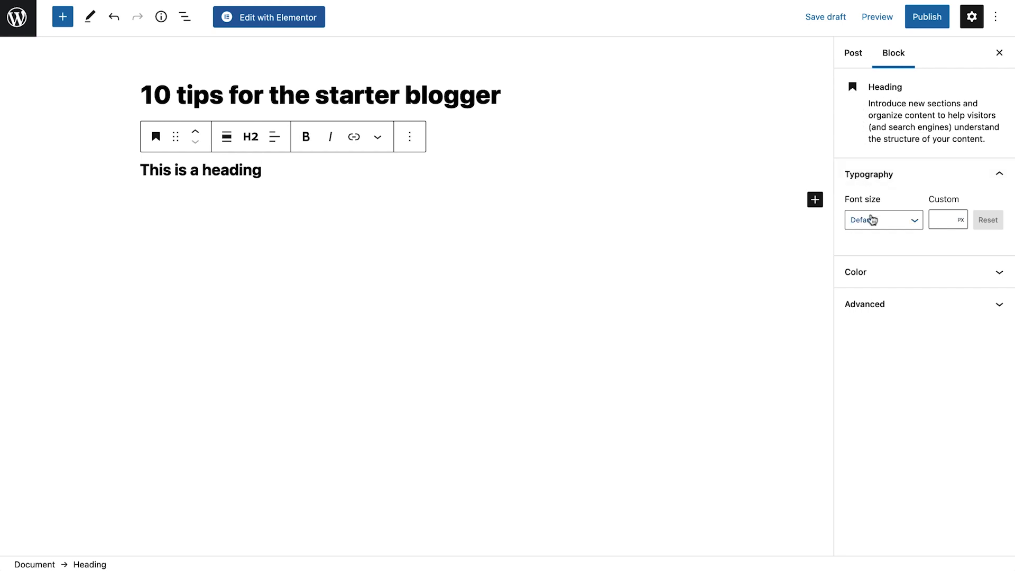
{"action": "left_click", "coordinate": [884, 279]}
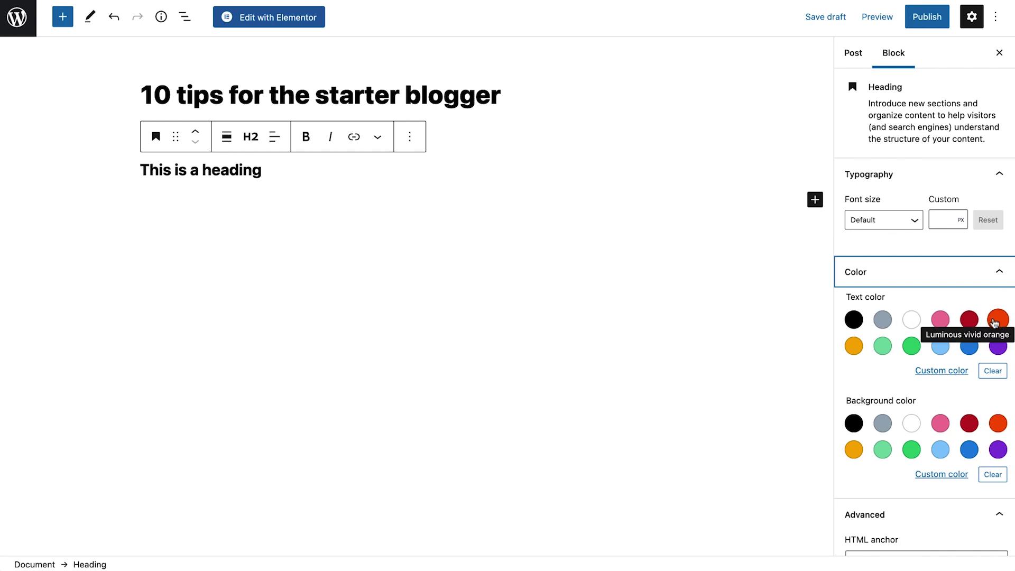
{"action": "left_click", "coordinate": [814, 199]}
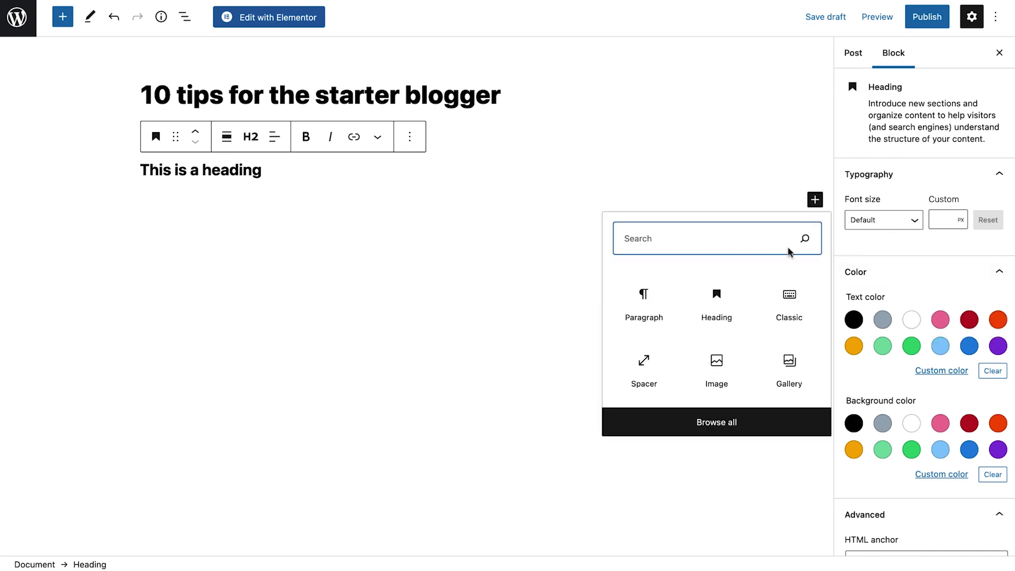
Insert Huangshan.jpg from the Media Library, styled Rounded and resized to 50% (512 × 264).
{"action": "left_click", "coordinate": [716, 365]}
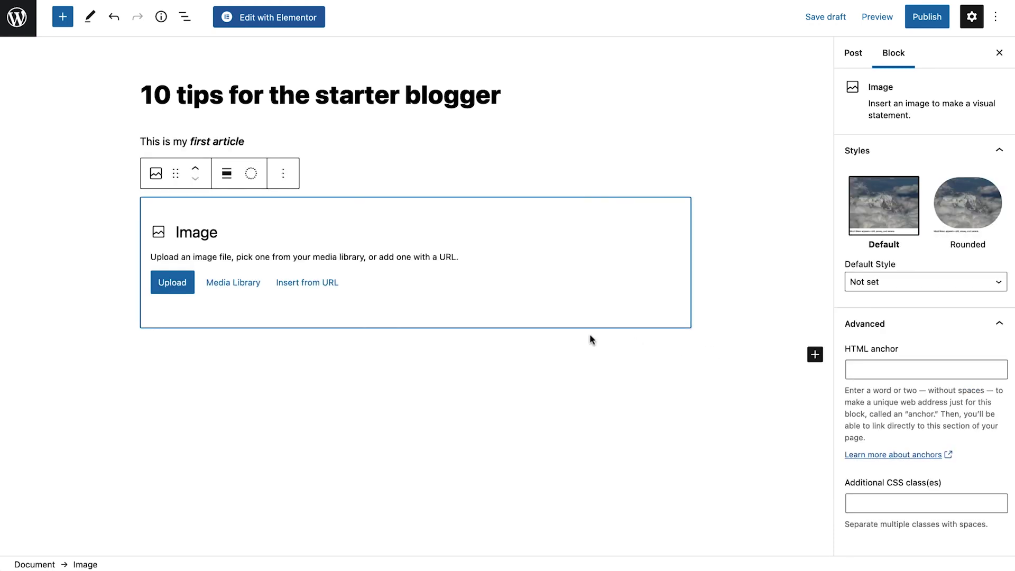
{"action": "left_click", "coordinate": [237, 289]}
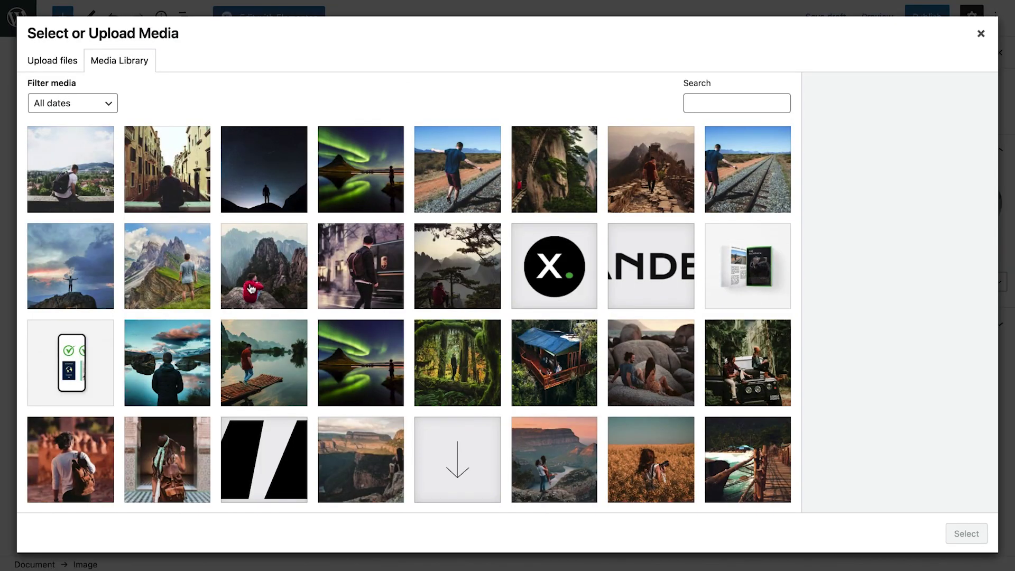
{"action": "left_click", "coordinate": [551, 187]}
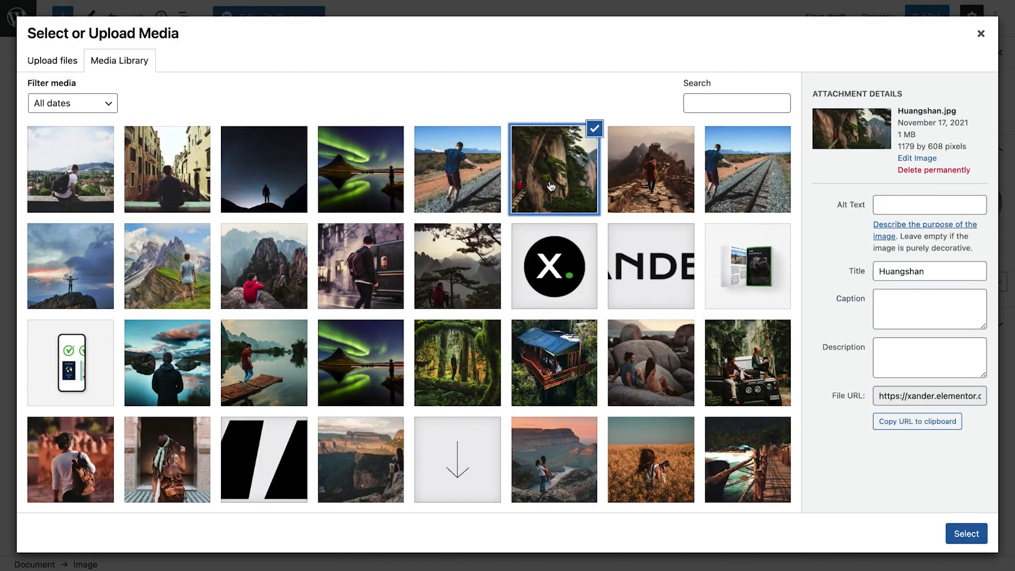
{"action": "left_click", "coordinate": [961, 534]}
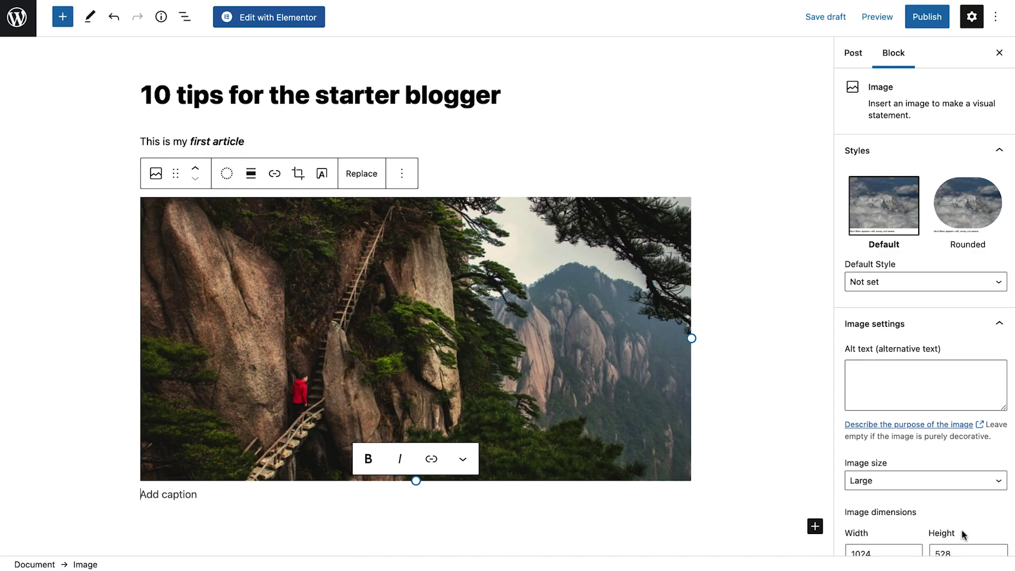
{"action": "left_click", "coordinate": [954, 233]}
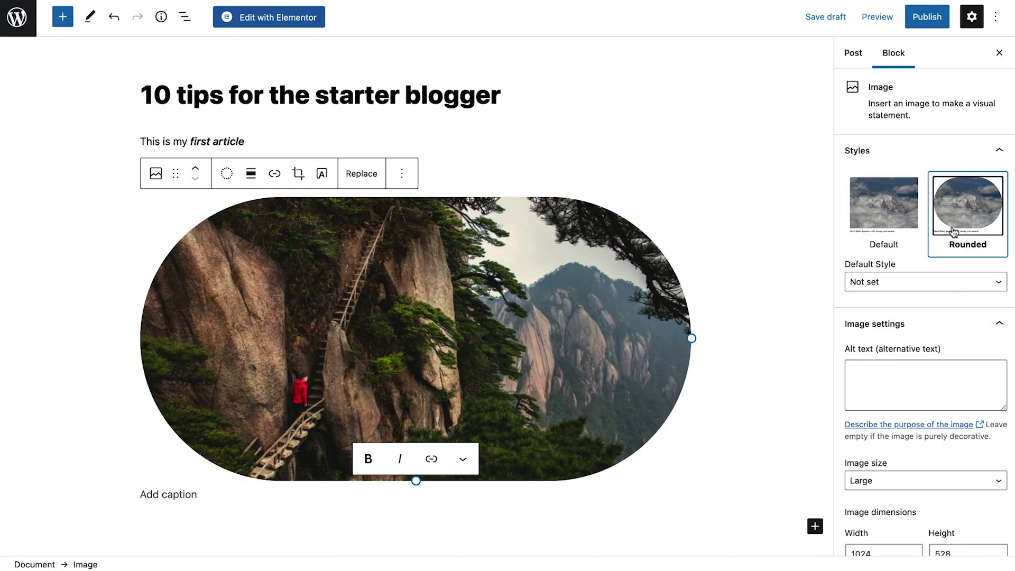
{"action": "scroll", "coordinate": [954, 233], "scroll_direction": "down", "scroll_amount": 3}
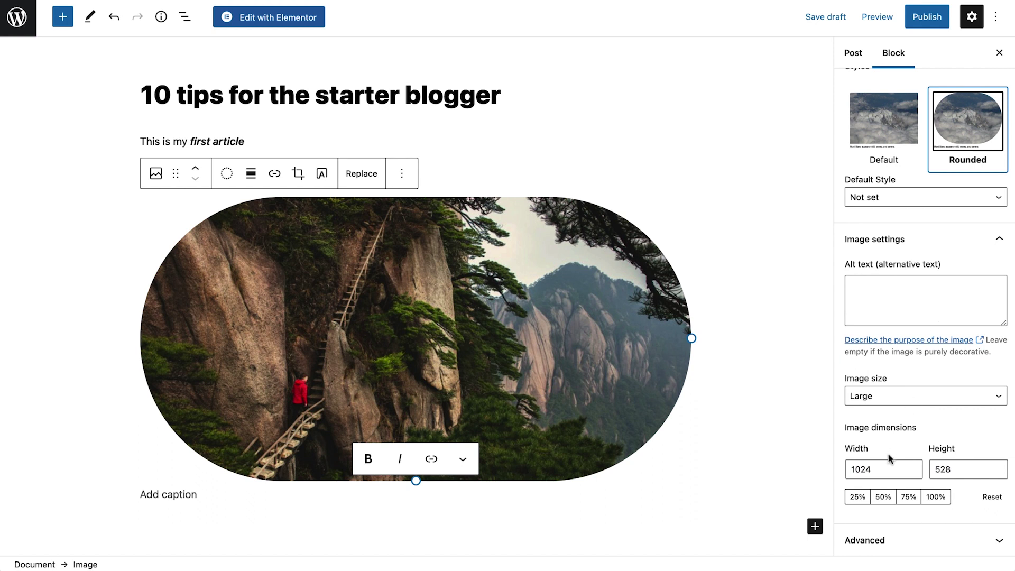
{"action": "left_click", "coordinate": [882, 499]}
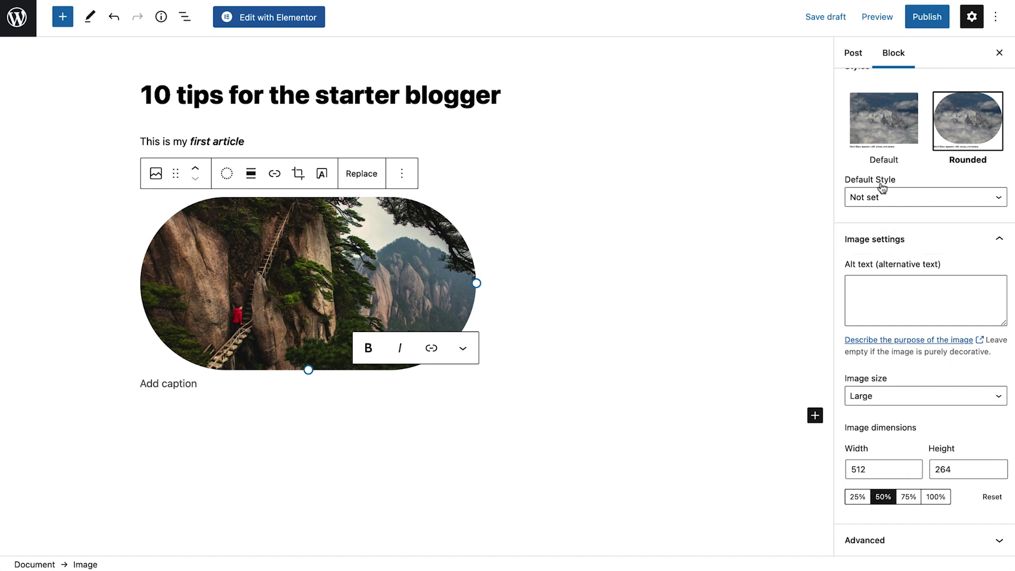
In Post settings, keep visibility Public, publish Immediately, not sticky, and expand Permalink.
{"action": "left_click", "coordinate": [865, 63]}
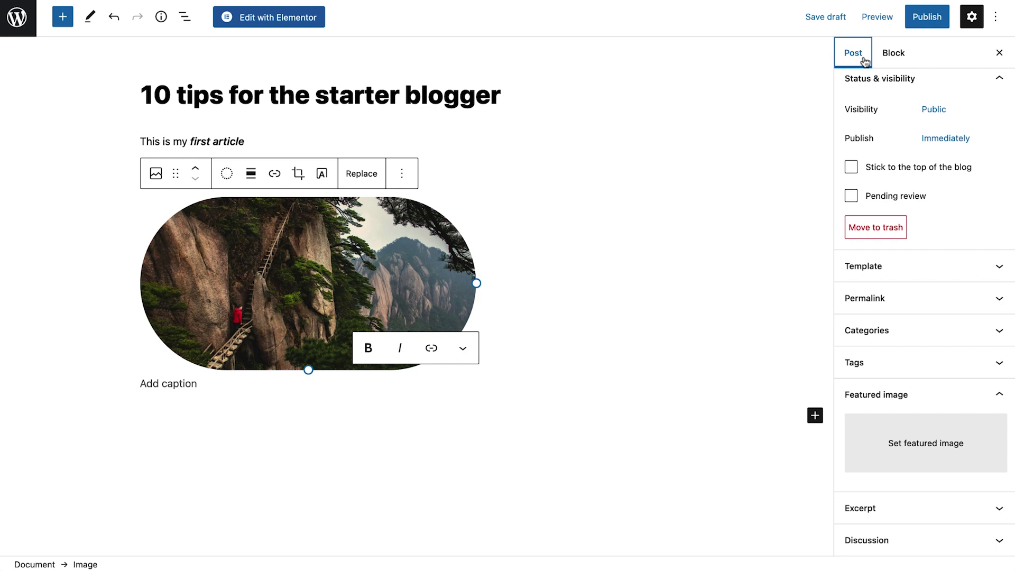
{"action": "left_click", "coordinate": [934, 109]}
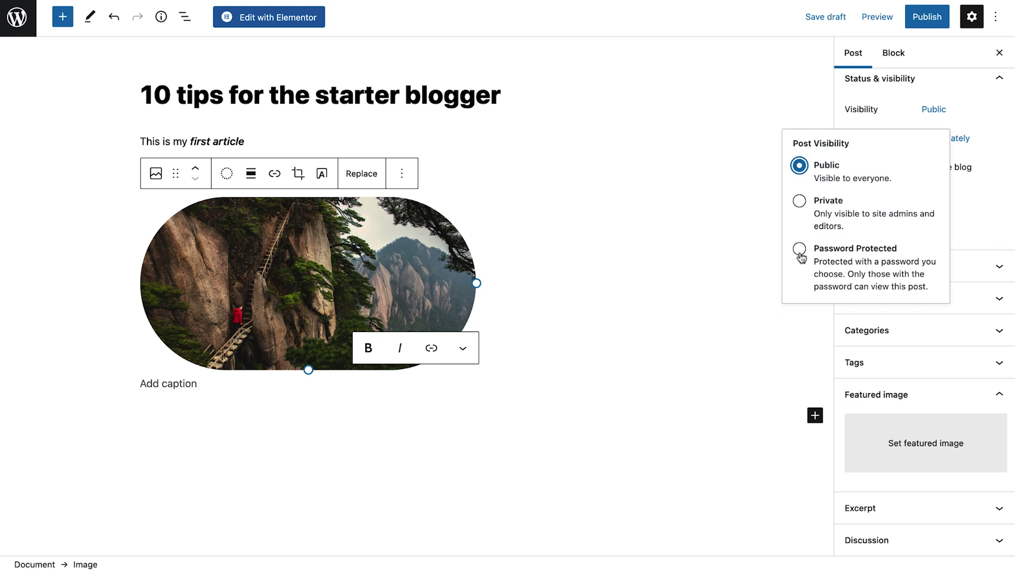
{"action": "left_click", "coordinate": [935, 110]}
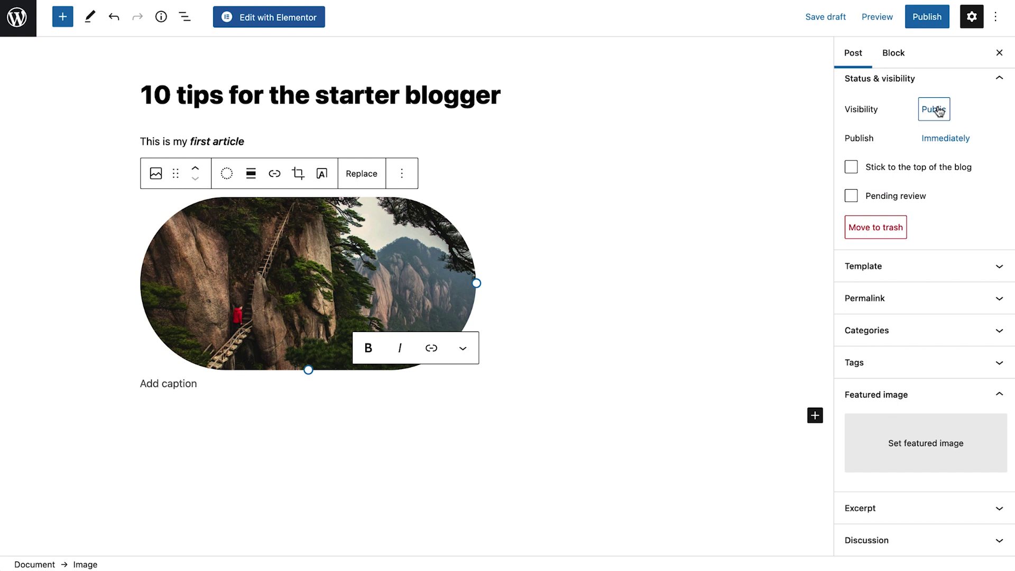
{"action": "left_click", "coordinate": [937, 141]}
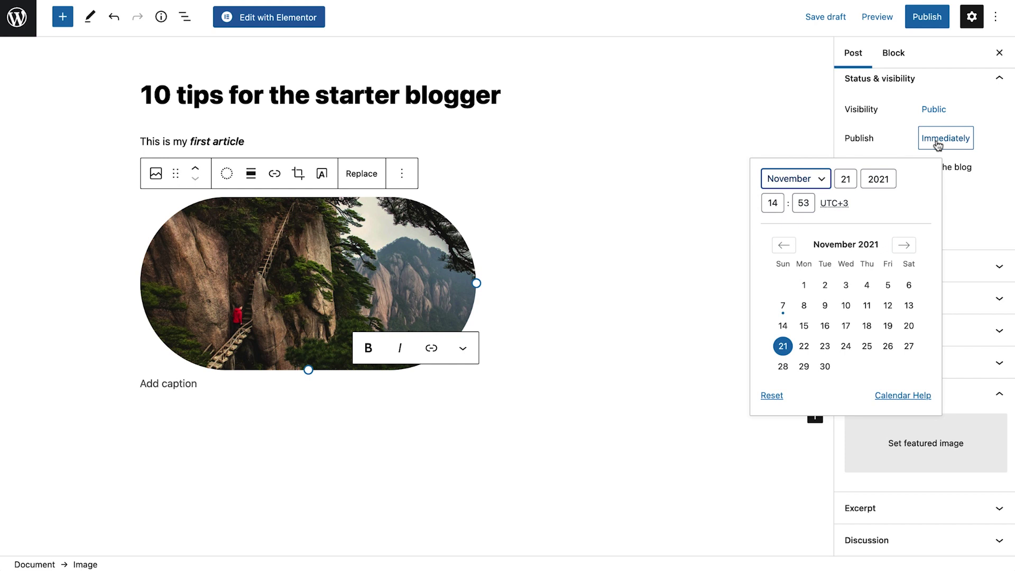
{"action": "left_click", "coordinate": [938, 141]}
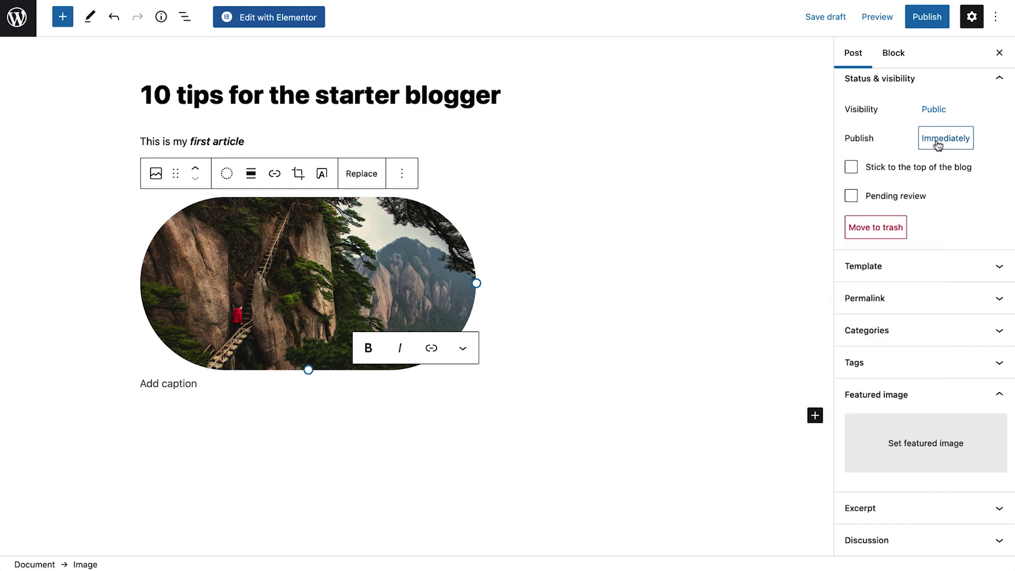
{"action": "left_click", "coordinate": [852, 168]}
{"action": "left_click", "coordinate": [854, 169]}
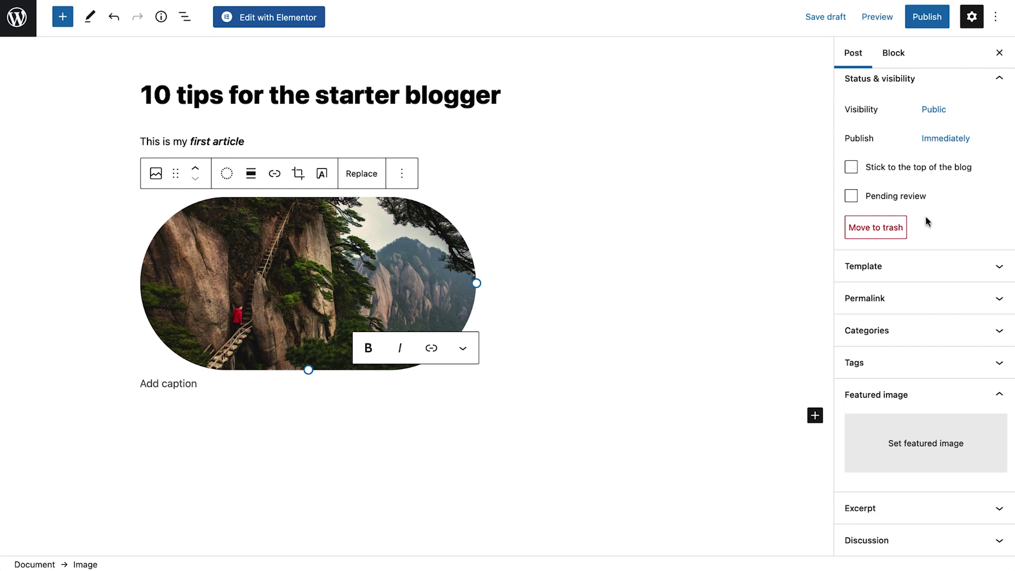
{"action": "left_click", "coordinate": [944, 303]}
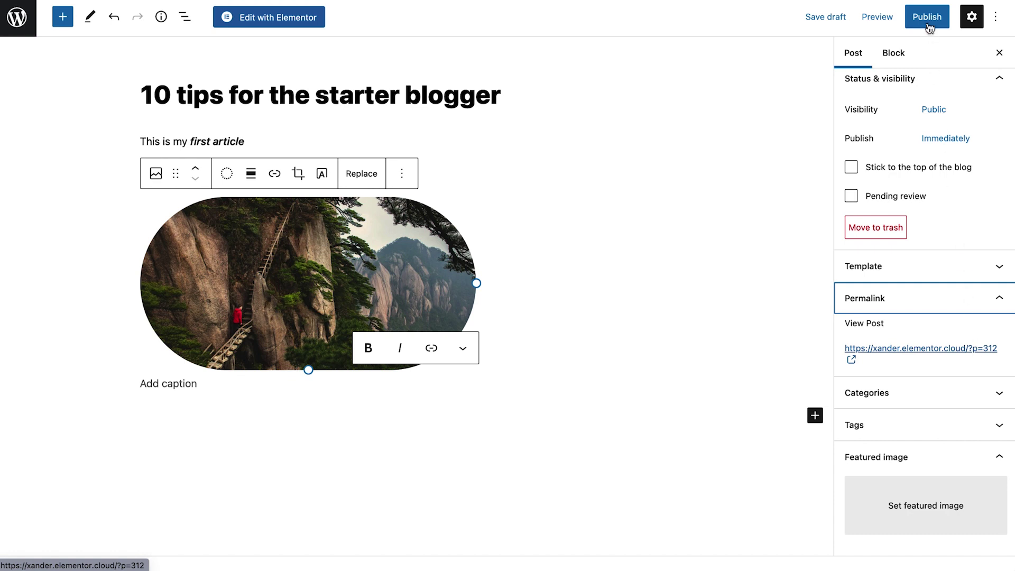
Save the draft and change the URL slug to 'tips-blogger'.
{"action": "left_click", "coordinate": [837, 20]}
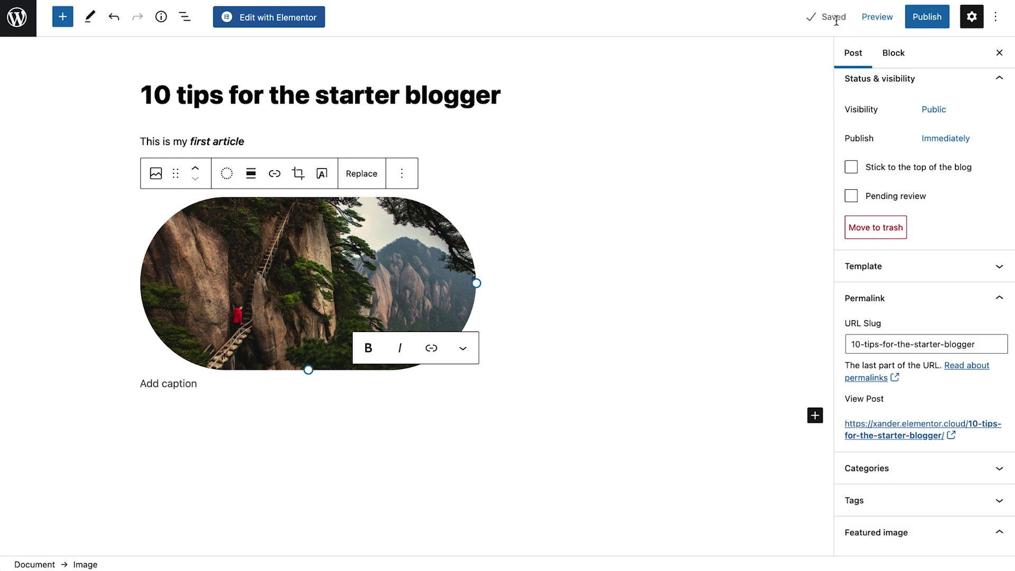
{"action": "left_click_drag", "start_coordinate": [977, 344], "coordinate": [850, 344]}
{"action": "type", "text": "tips-blogger"}
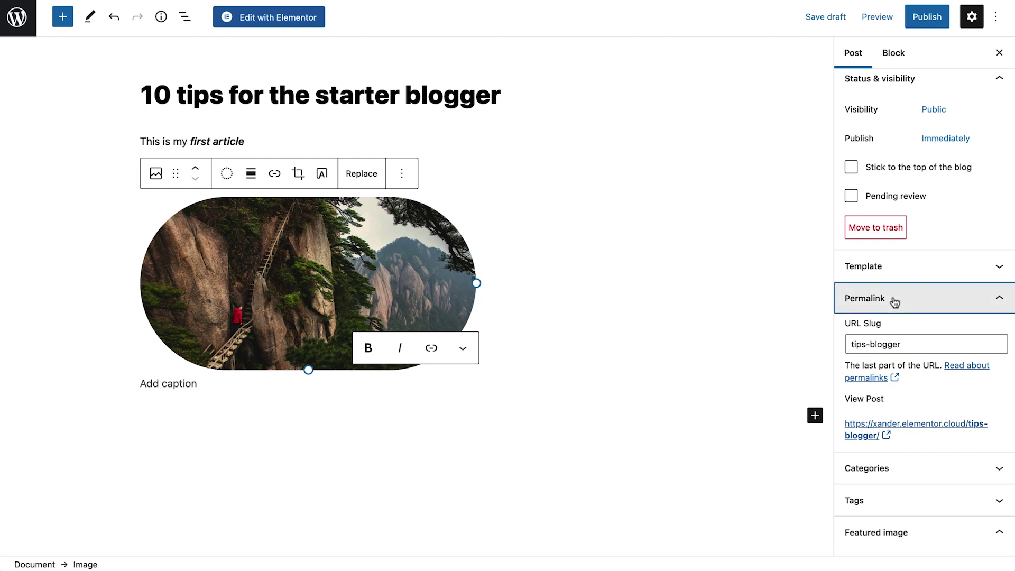
{"action": "left_click", "coordinate": [895, 301]}
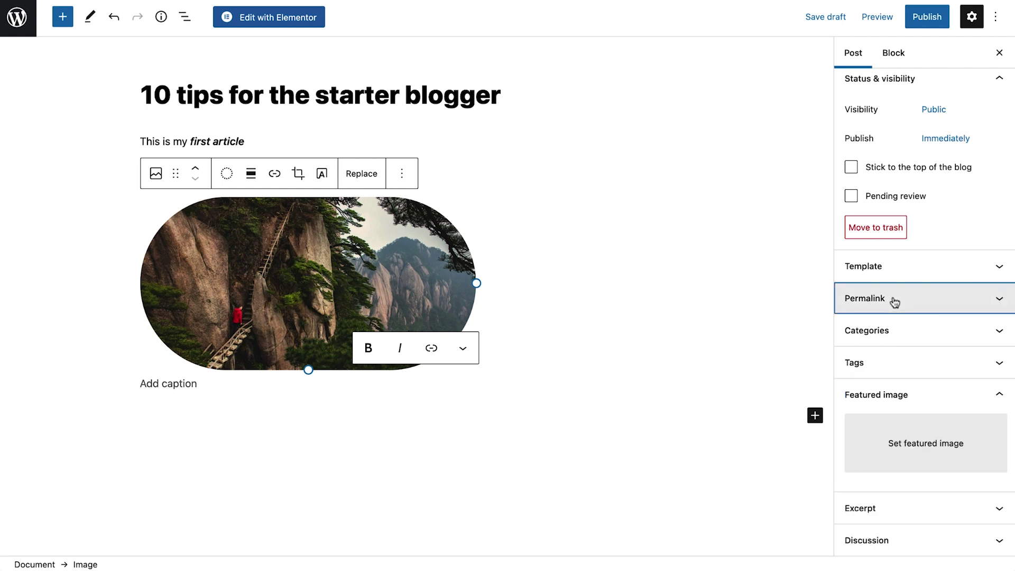
Create a top-level 'Nomad Tips' category, ticked alongside Uncategorized, and save the draft.
{"action": "left_click", "coordinate": [896, 333]}
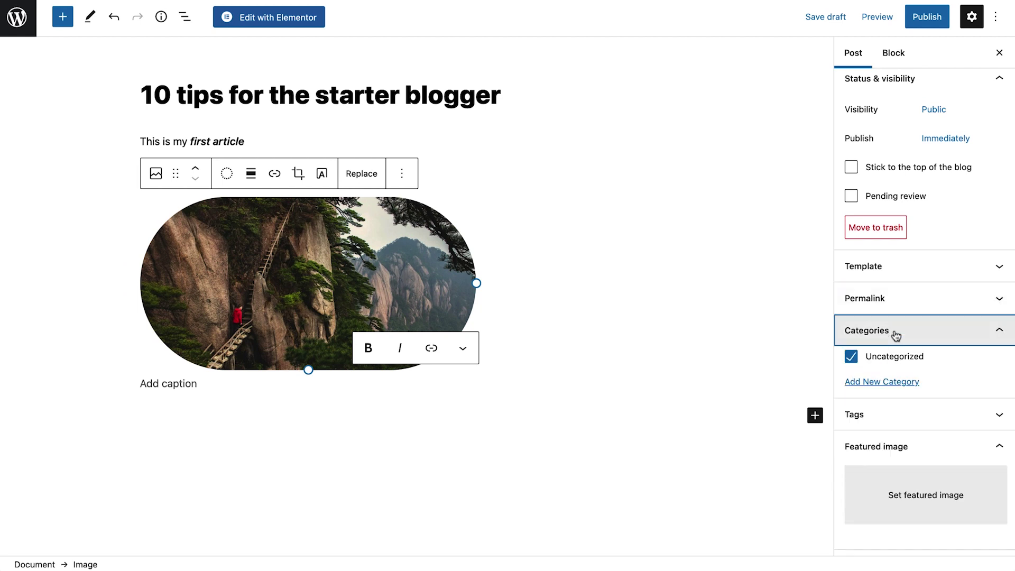
{"action": "left_click", "coordinate": [872, 382]}
{"action": "left_click", "coordinate": [872, 421]}
{"action": "type", "text": "Nomad Tips"}
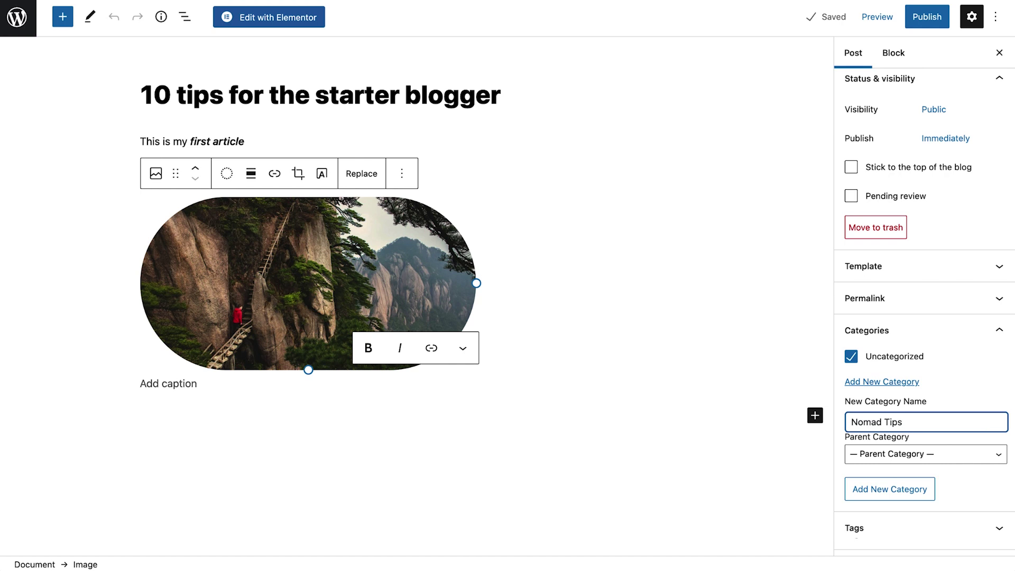
{"action": "left_click", "coordinate": [921, 454]}
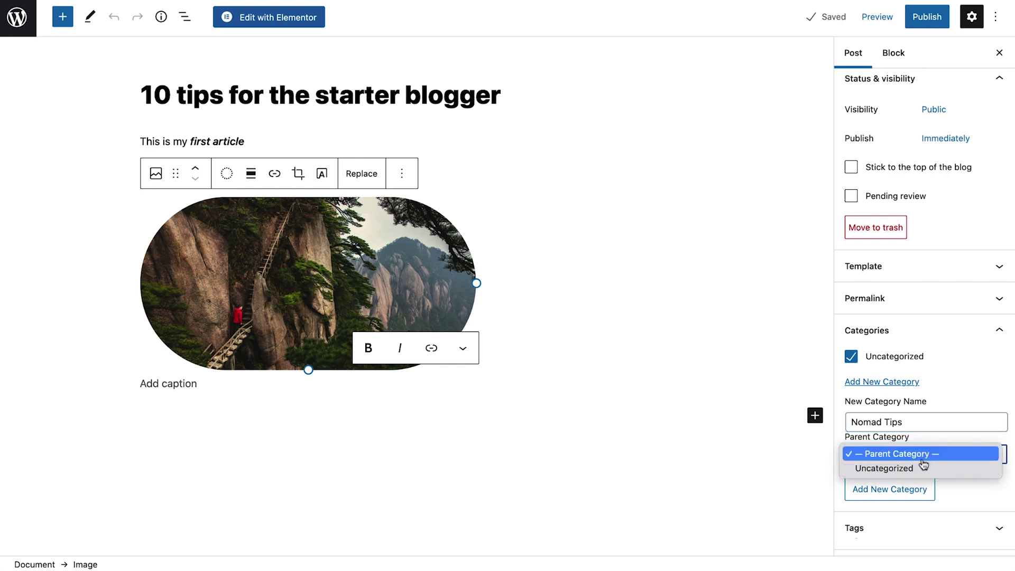
{"action": "left_click", "coordinate": [923, 458]}
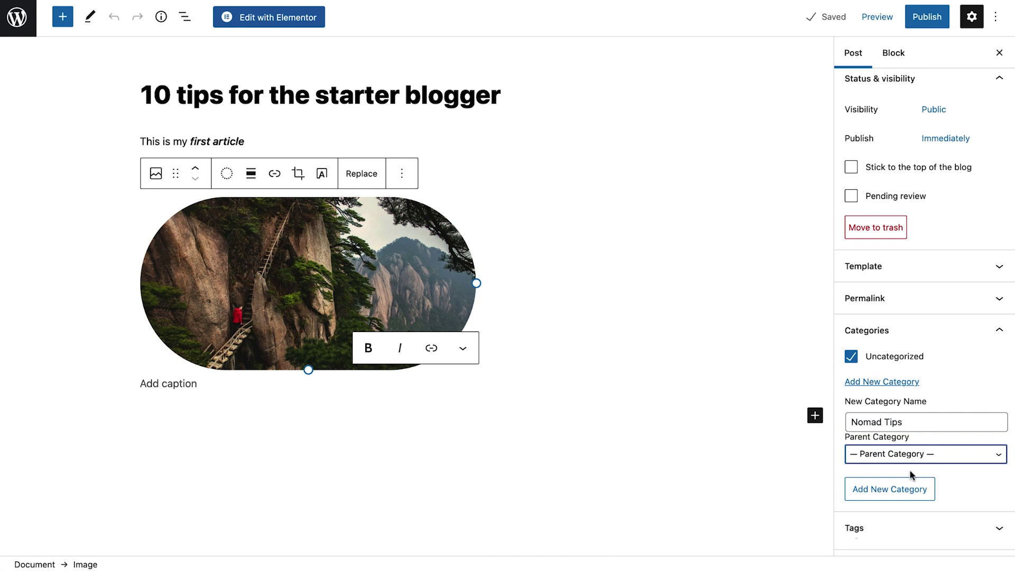
{"action": "left_click", "coordinate": [894, 496]}
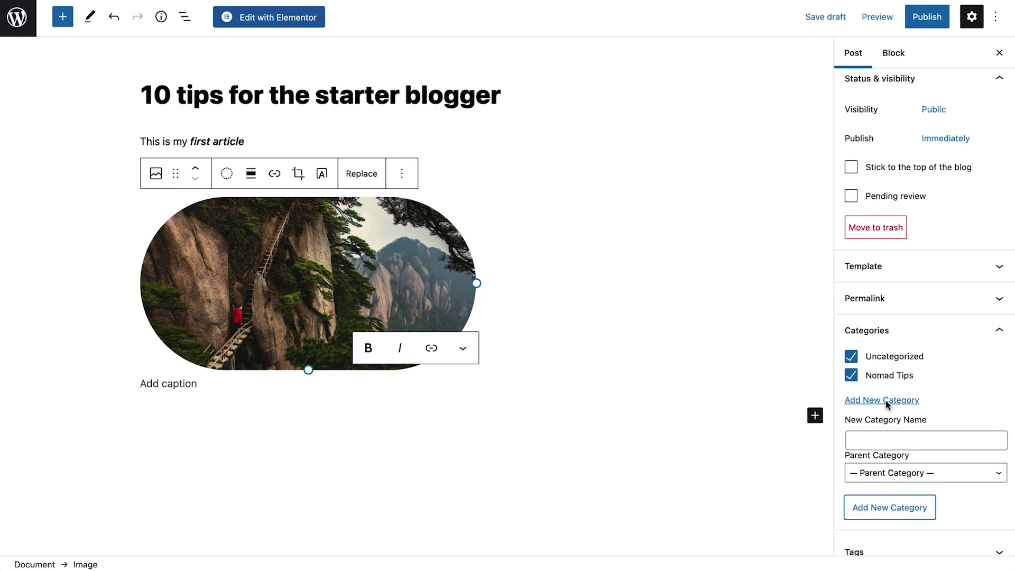
{"action": "left_click", "coordinate": [819, 24]}
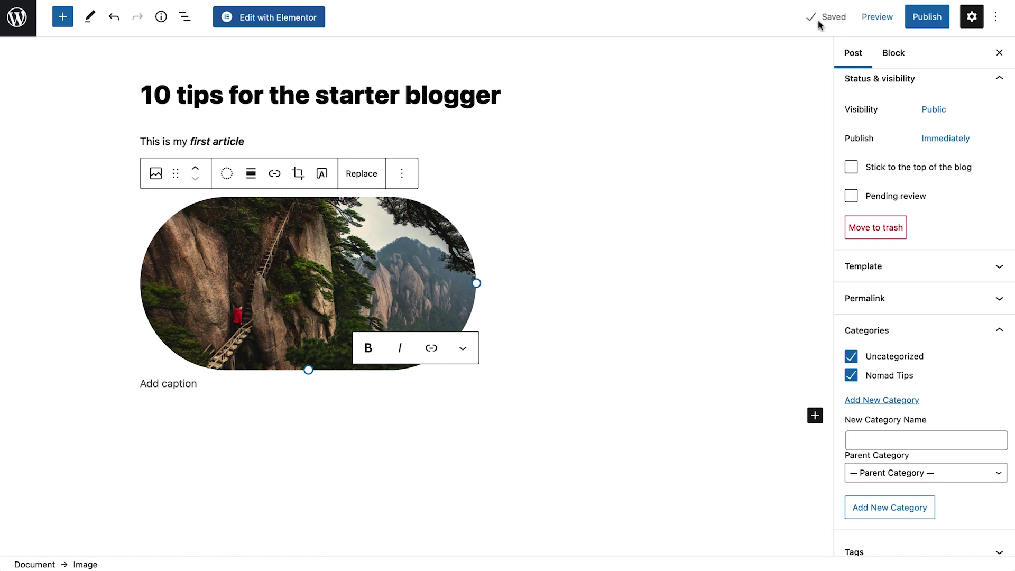
Go to Posts > Categories and permanently delete the Nomad Tips category.
{"action": "left_click", "coordinate": [23, 11]}
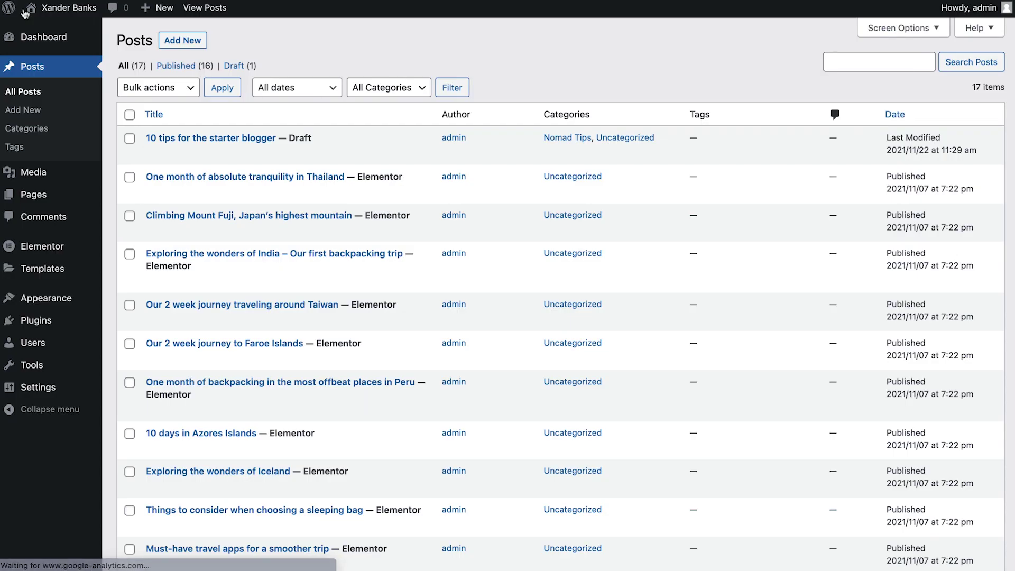
{"action": "left_click", "coordinate": [32, 132]}
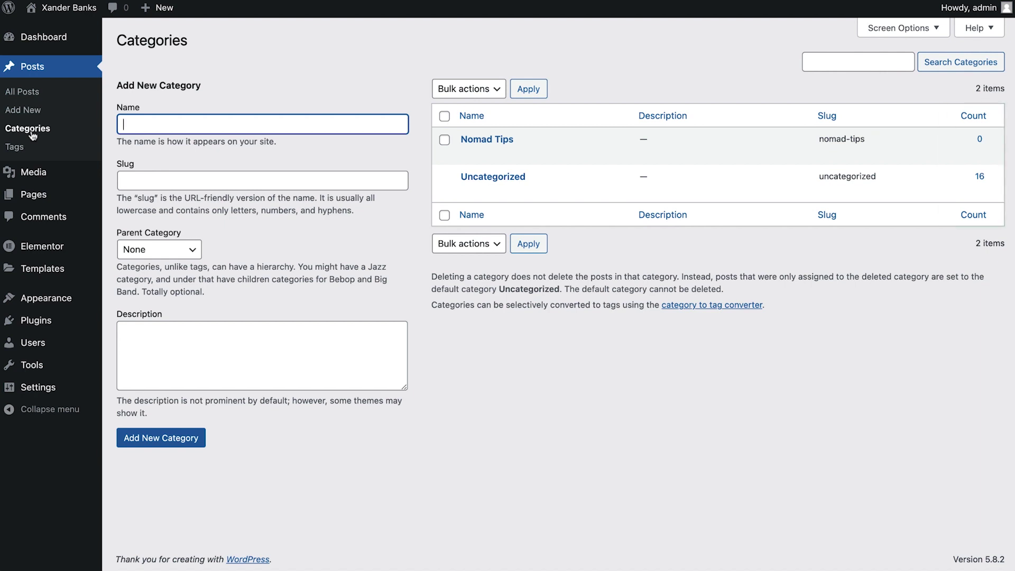
{"action": "mouse_move", "coordinate": [471, 157]}
{"action": "left_click", "coordinate": [537, 156]}
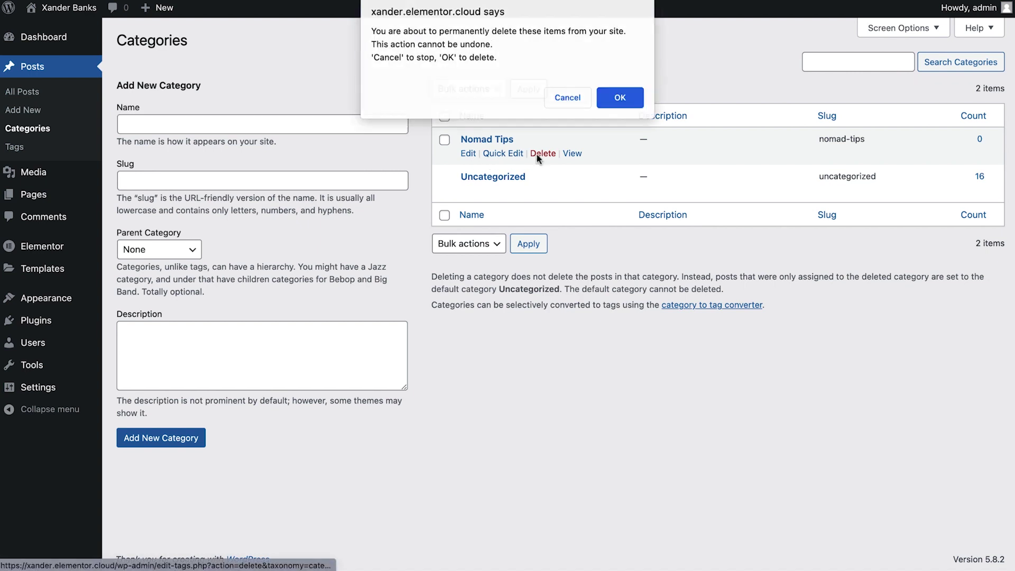
{"action": "left_click", "coordinate": [616, 96]}
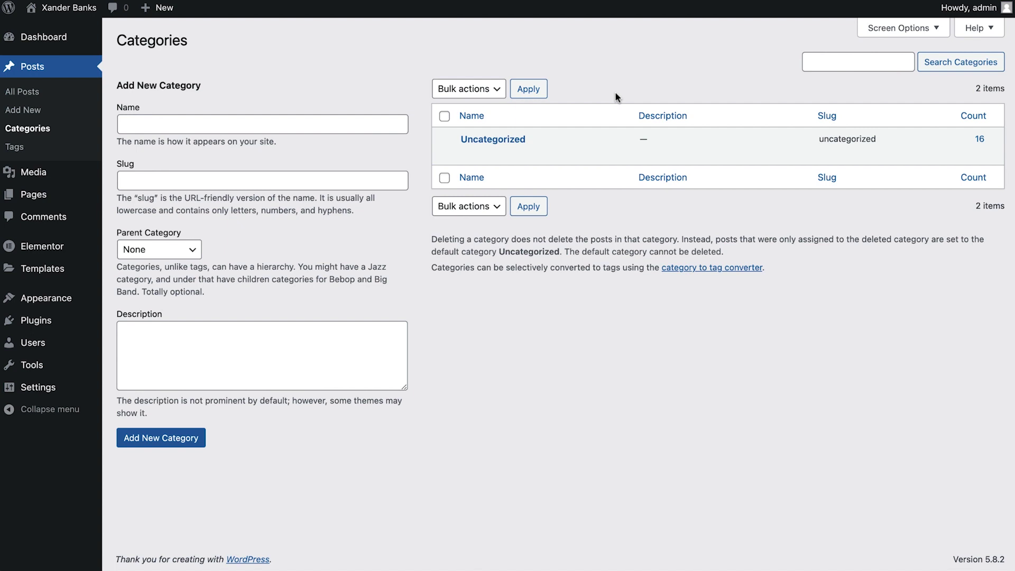
Quick Edit Uncategorized to rename it 'Adventures' with slug adventures.
{"action": "mouse_move", "coordinate": [568, 135]}
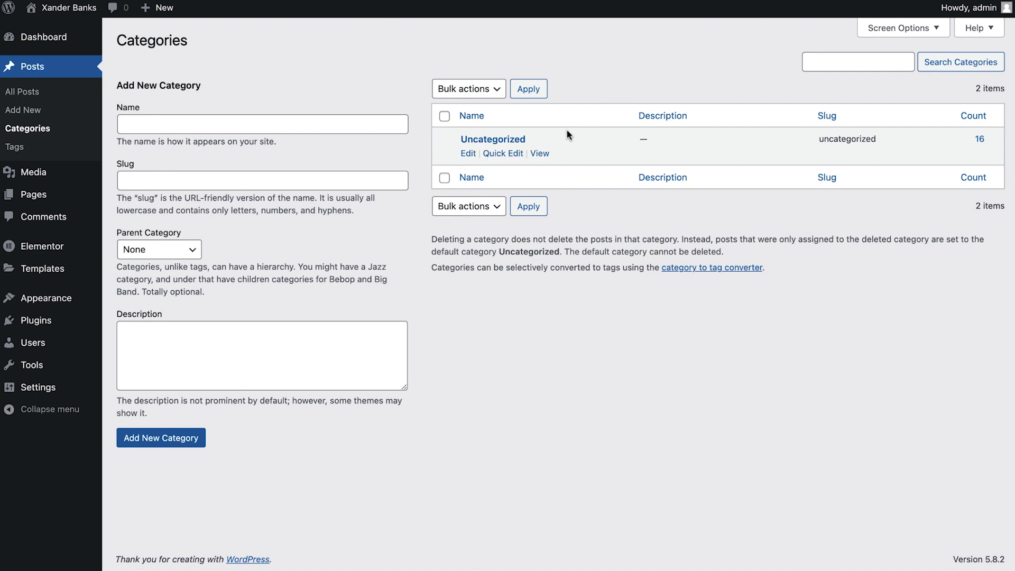
{"action": "left_click", "coordinate": [514, 155]}
{"action": "left_click_drag", "start_coordinate": [555, 157], "coordinate": [555, 182]}
{"action": "type", "text": "AdventuresAdventures"}
{"action": "left_click", "coordinate": [929, 208]}
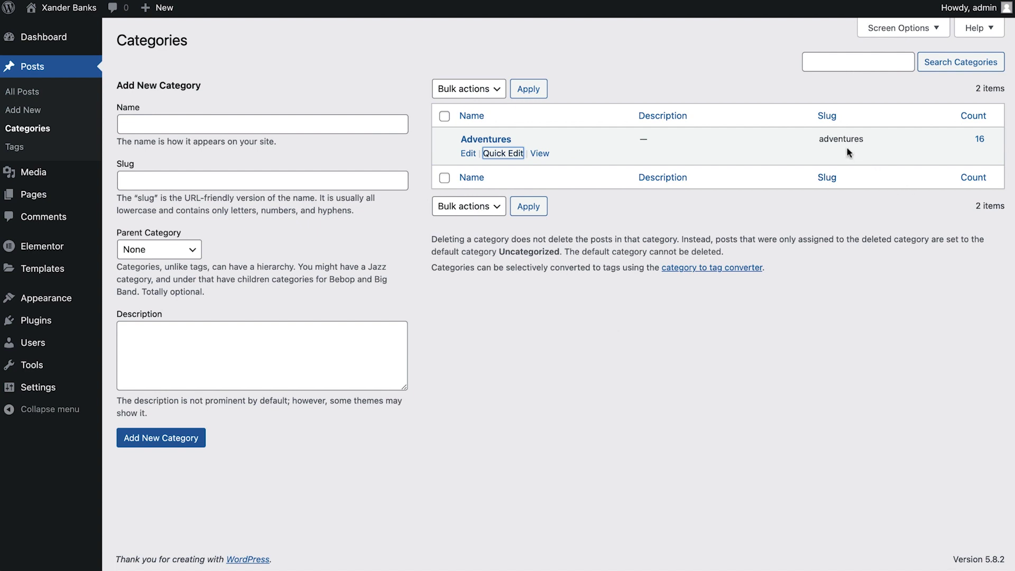
From All Posts, reopen '10 tips for the starter blogger' and add the tags tips, china and asia.
{"action": "left_click", "coordinate": [74, 93]}
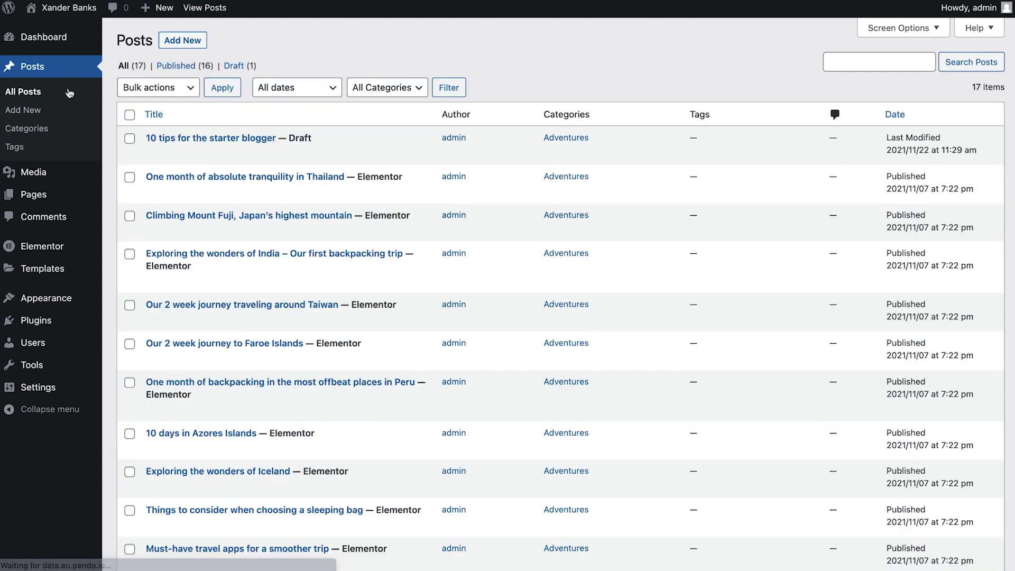
{"action": "left_click", "coordinate": [154, 137]}
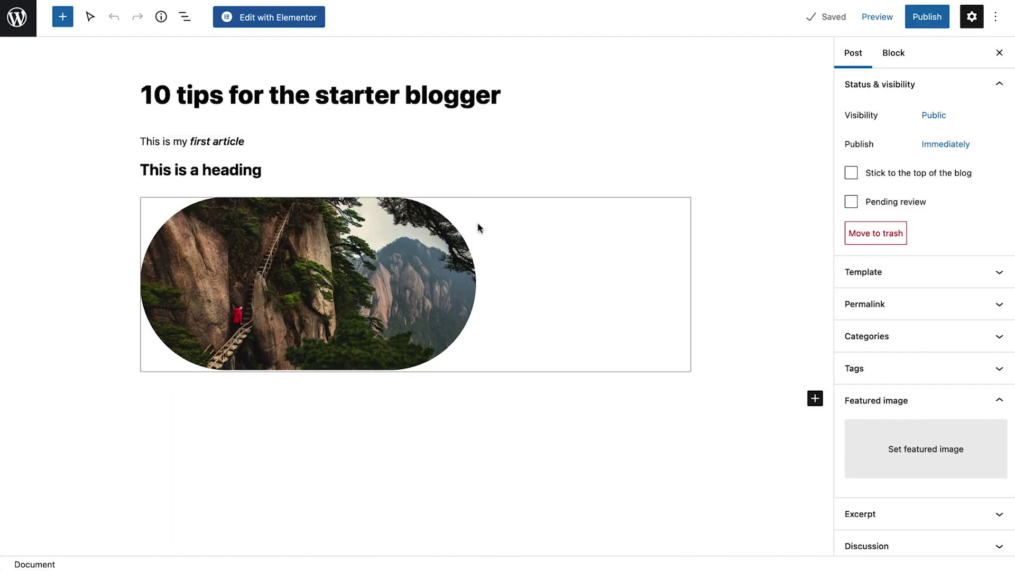
{"action": "left_click", "coordinate": [900, 369]}
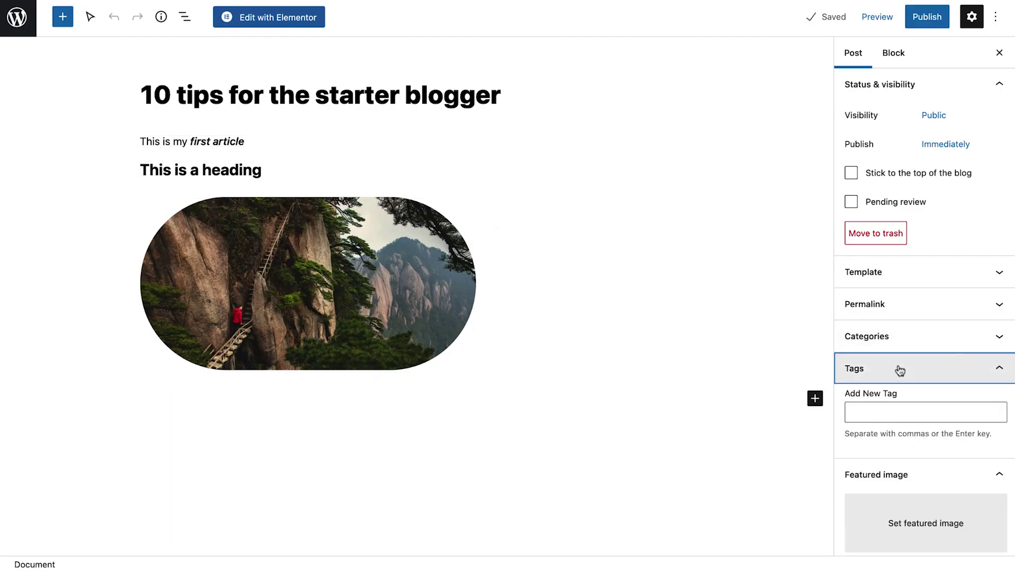
{"action": "left_click", "coordinate": [879, 411]}
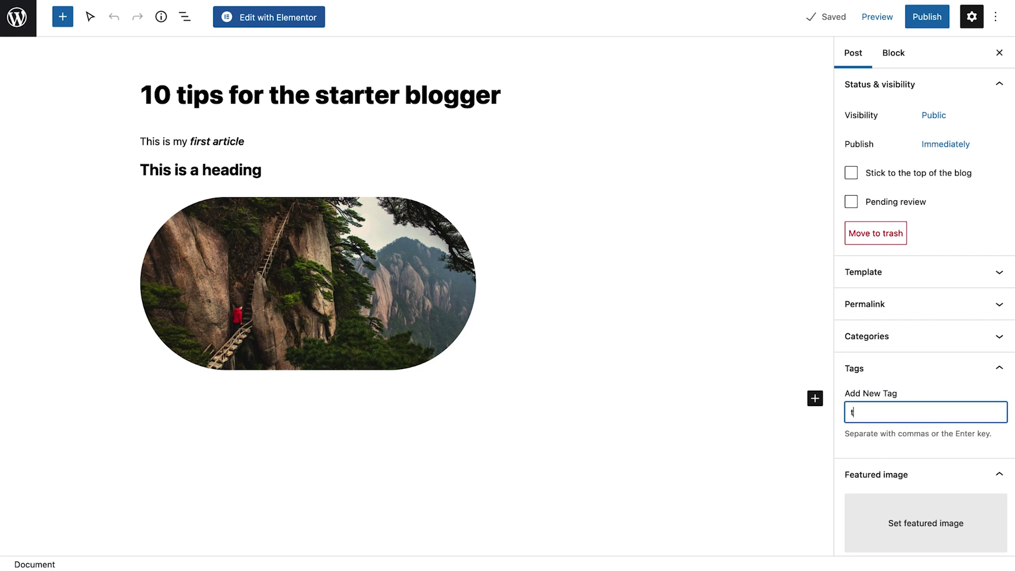
{"action": "type", "text": "tips"}
{"action": "key", "text": "Return"}
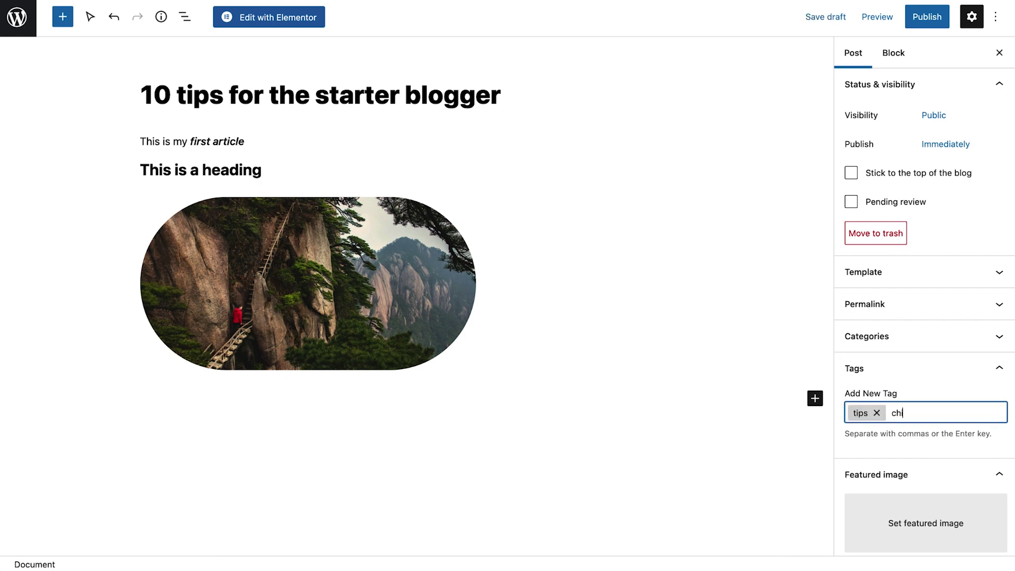
{"action": "key", "text": "Return"}
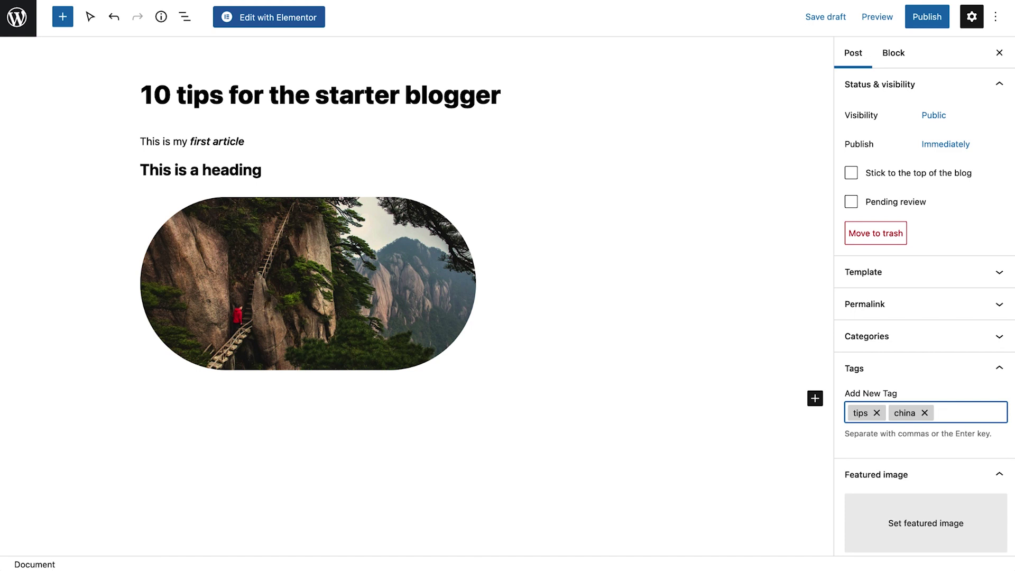
{"action": "type", "text": "asia"}
{"action": "key", "text": "Return"}
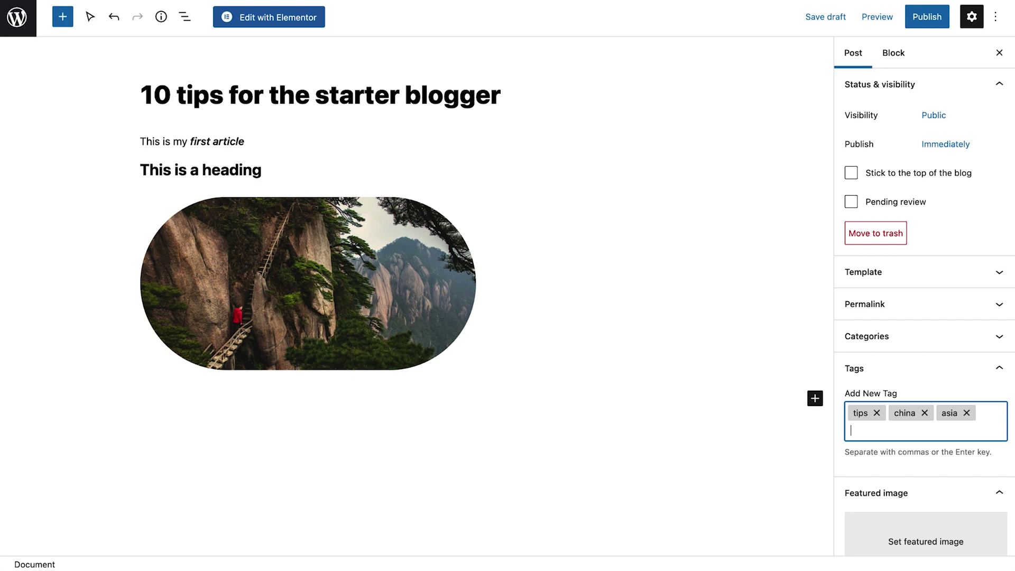
{"action": "left_click", "coordinate": [879, 375]}
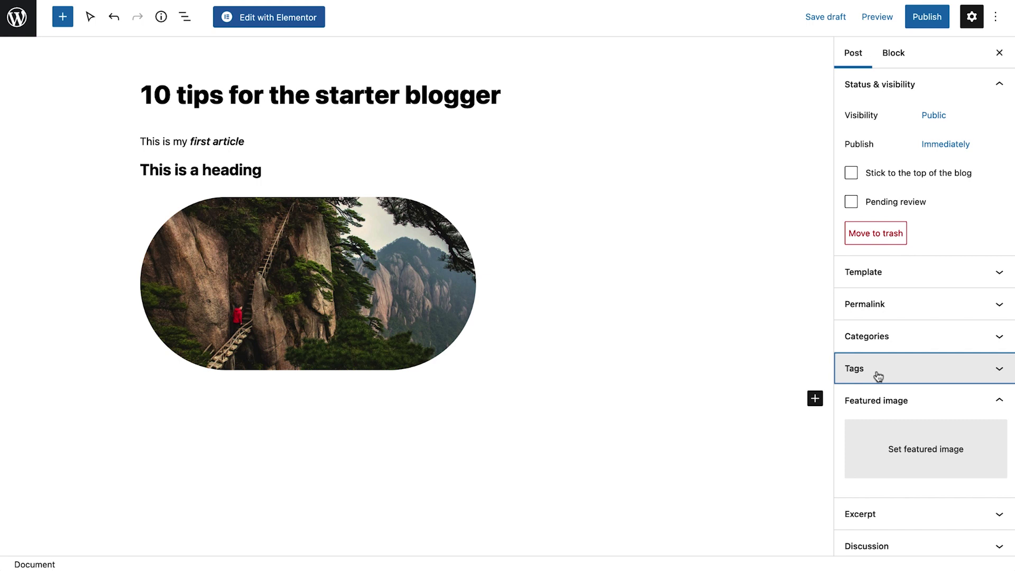
Set Great-wall-of-china.jpg from the media library as the featured image.
{"action": "left_click", "coordinate": [877, 449]}
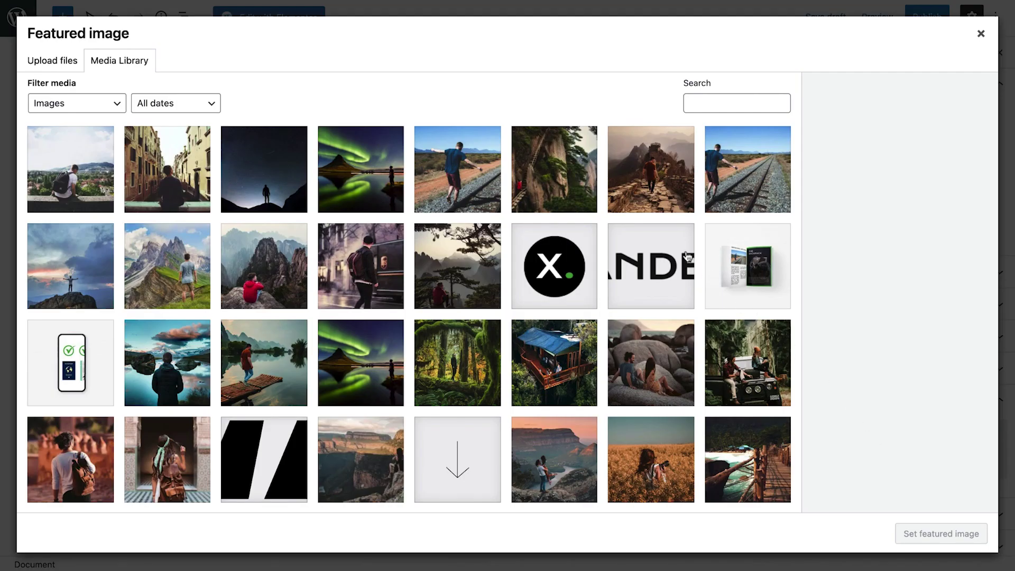
{"action": "left_click", "coordinate": [642, 199]}
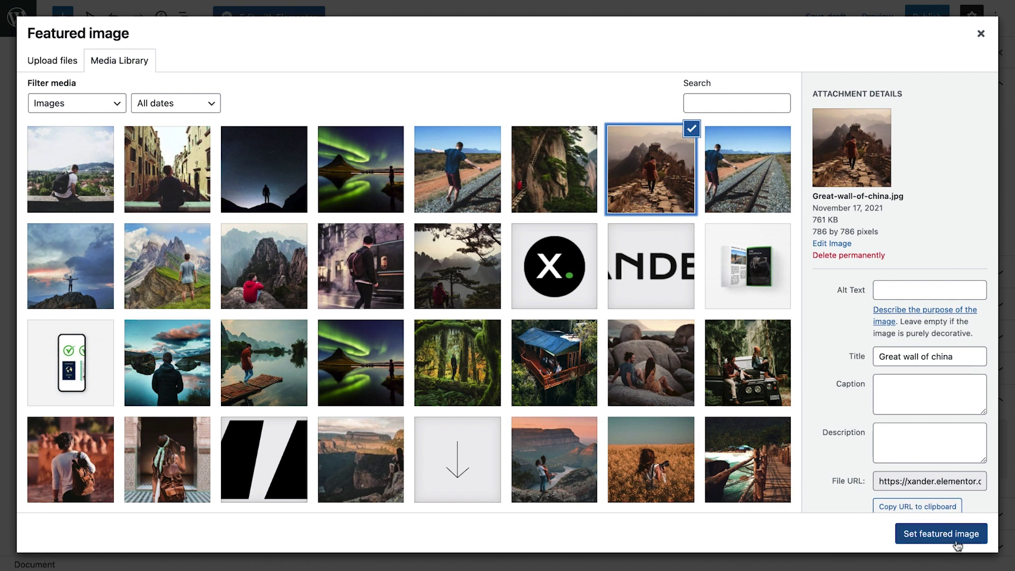
{"action": "left_click", "coordinate": [941, 534]}
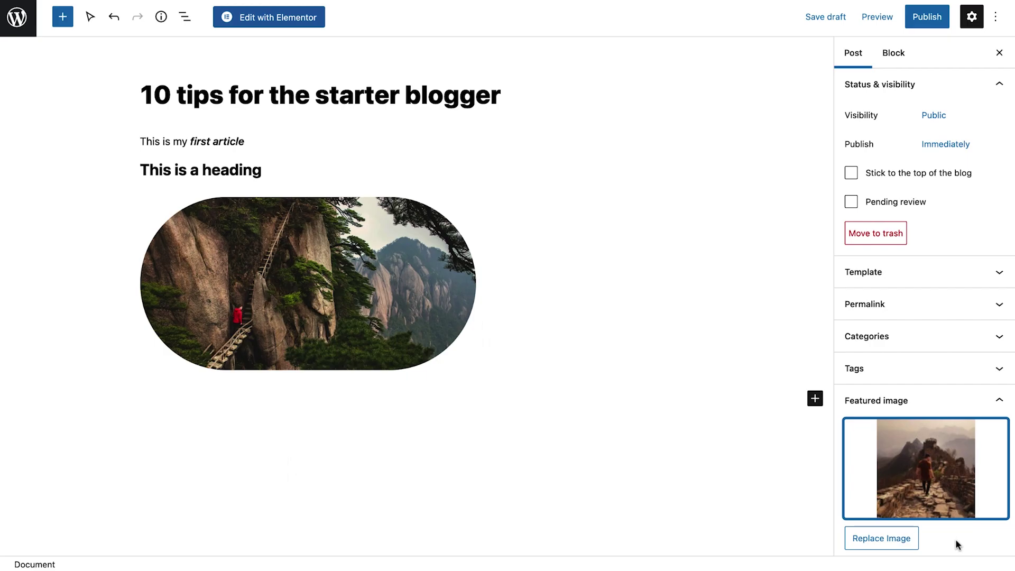
{"action": "left_click", "coordinate": [911, 406]}
Paste the becoming-a-blogging-pro sentence into the post's excerpt.
{"action": "left_click", "coordinate": [890, 436]}
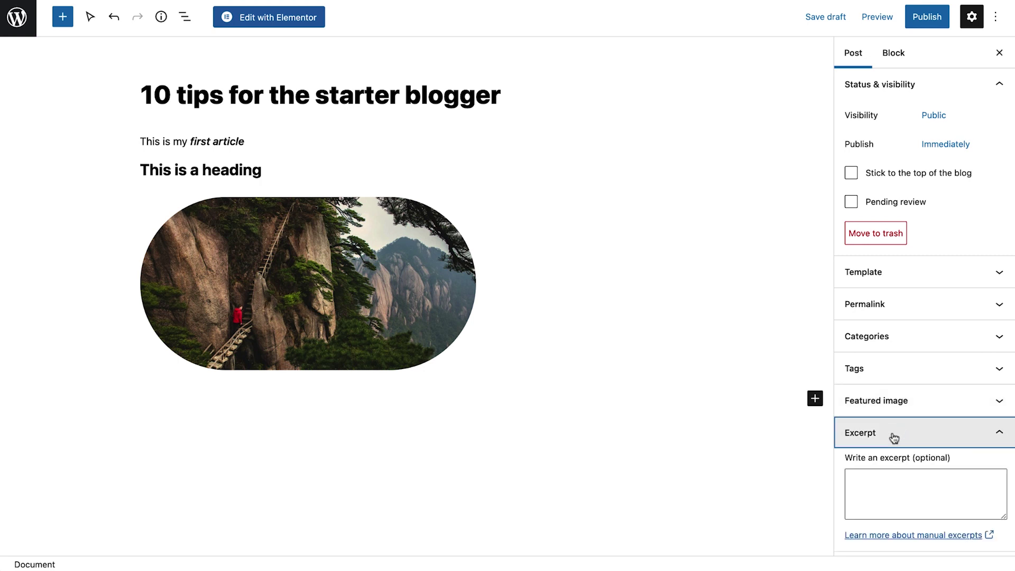
{"action": "left_click", "coordinate": [858, 484]}
{"action": "type", "text": "Writing a blog is not easy, but with these helpful tips you’ll become a blogging-pro in no time!"}
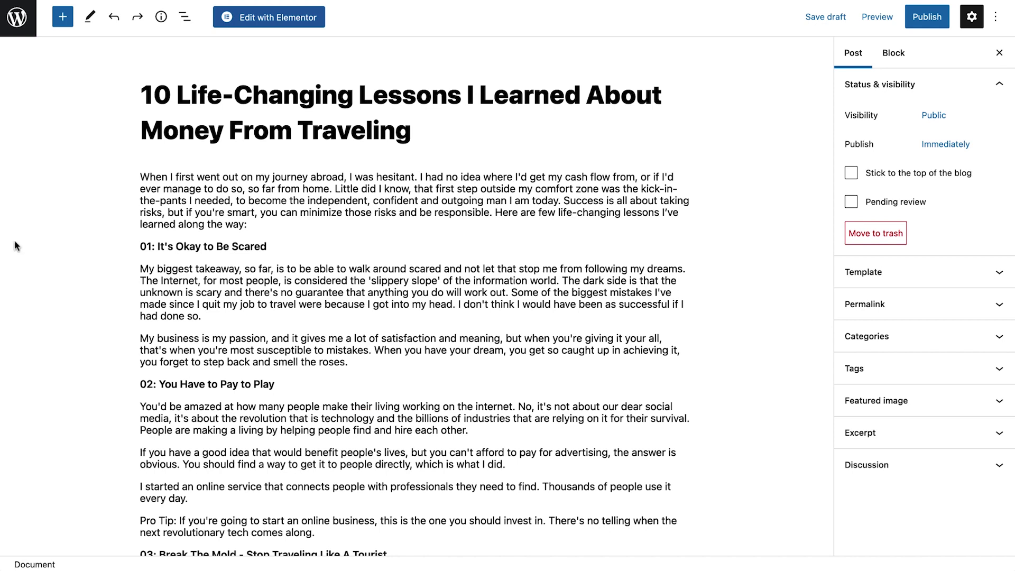
Convert the '01: It's Okay to Be Scared' line into an H2 heading.
{"action": "left_click", "coordinate": [142, 246]}
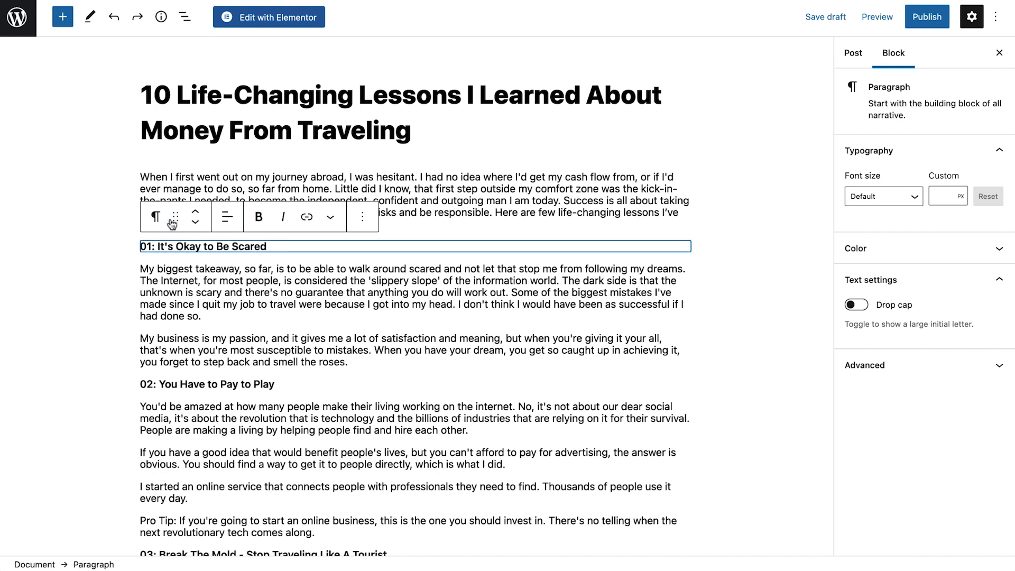
{"action": "left_click", "coordinate": [155, 219]}
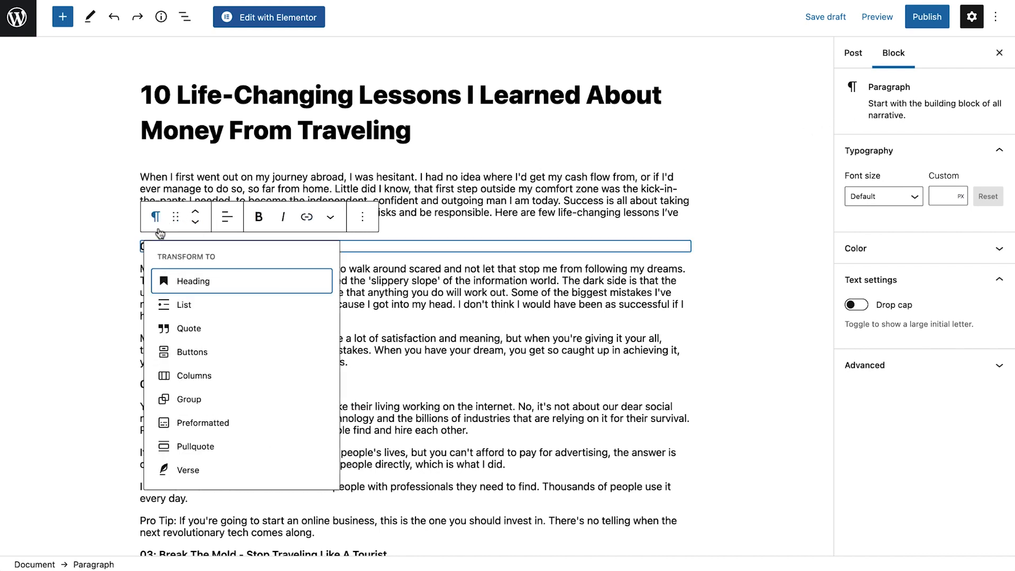
{"action": "left_click", "coordinate": [184, 282]}
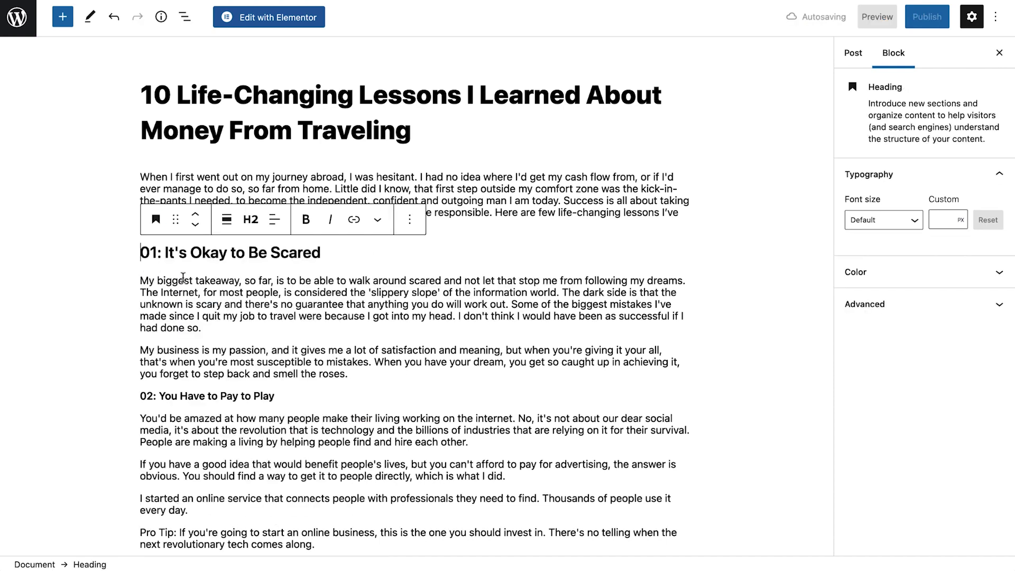
{"action": "left_click", "coordinate": [250, 221]}
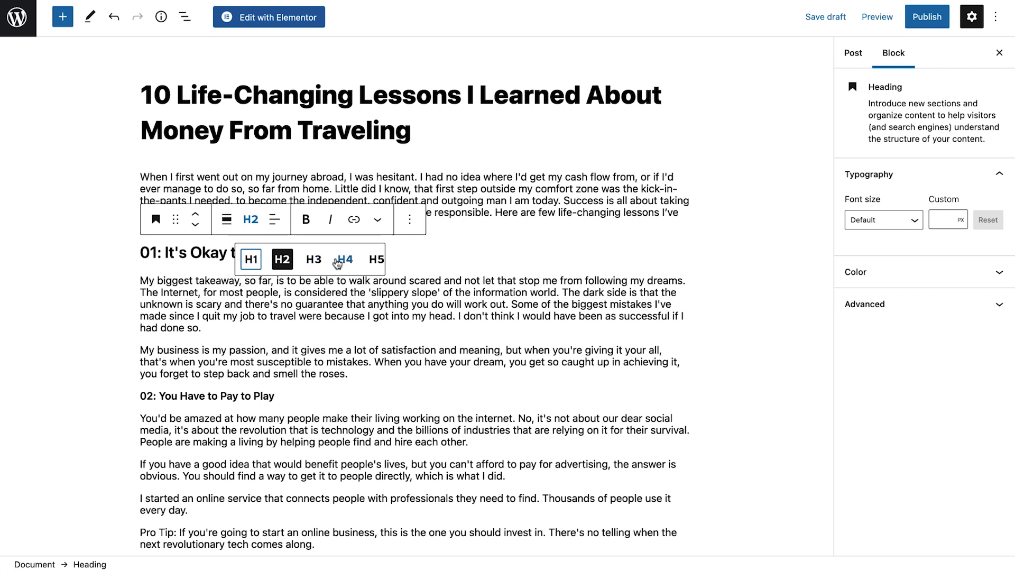
{"action": "left_click", "coordinate": [252, 227]}
Transform the '02: You Have to Pay to Play' and '03: Break The Mold' lines into headings.
{"action": "scroll", "coordinate": [252, 227], "scroll_direction": "down", "scroll_amount": 4}
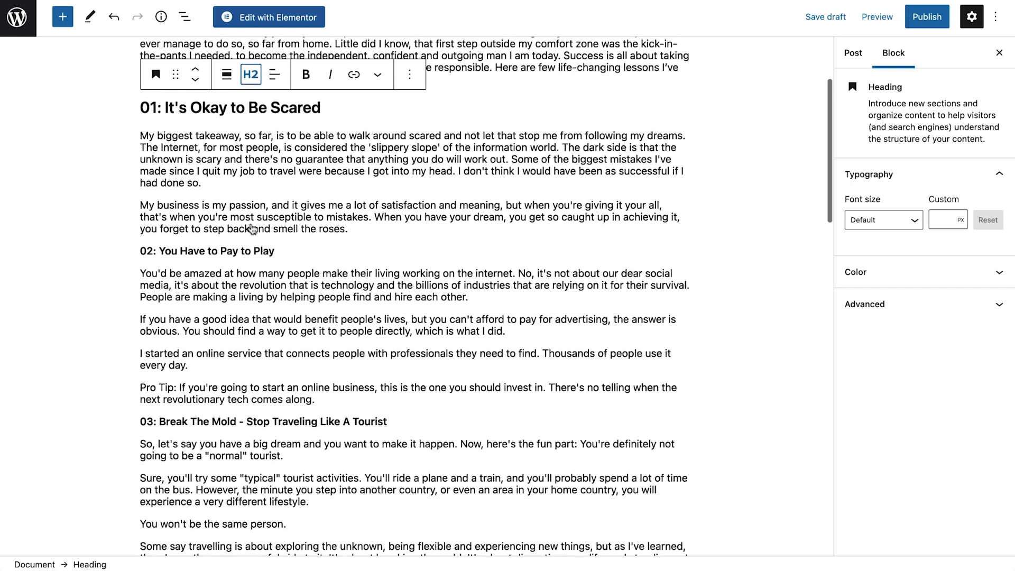
{"action": "triple_click", "coordinate": [252, 229]}
{"action": "left_click", "coordinate": [155, 203]}
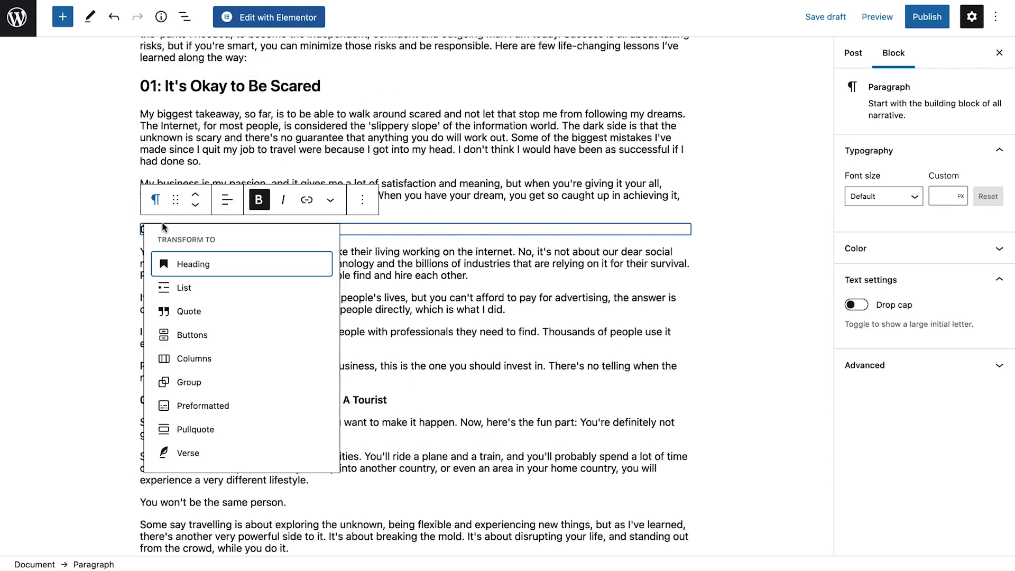
{"action": "left_click", "coordinate": [172, 259]}
{"action": "scroll", "coordinate": [172, 259], "scroll_direction": "down", "scroll_amount": 7}
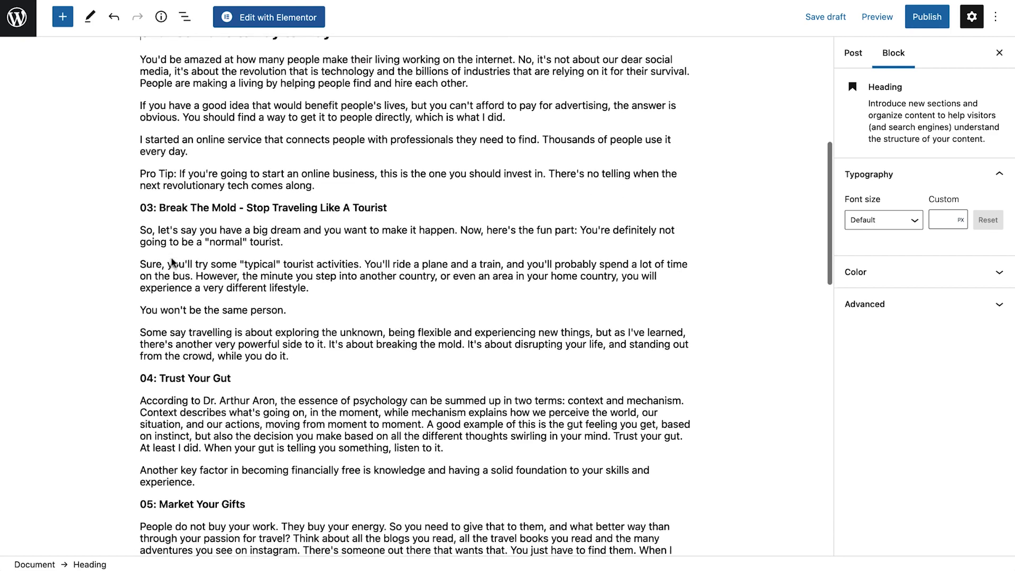
{"action": "triple_click", "coordinate": [164, 72]}
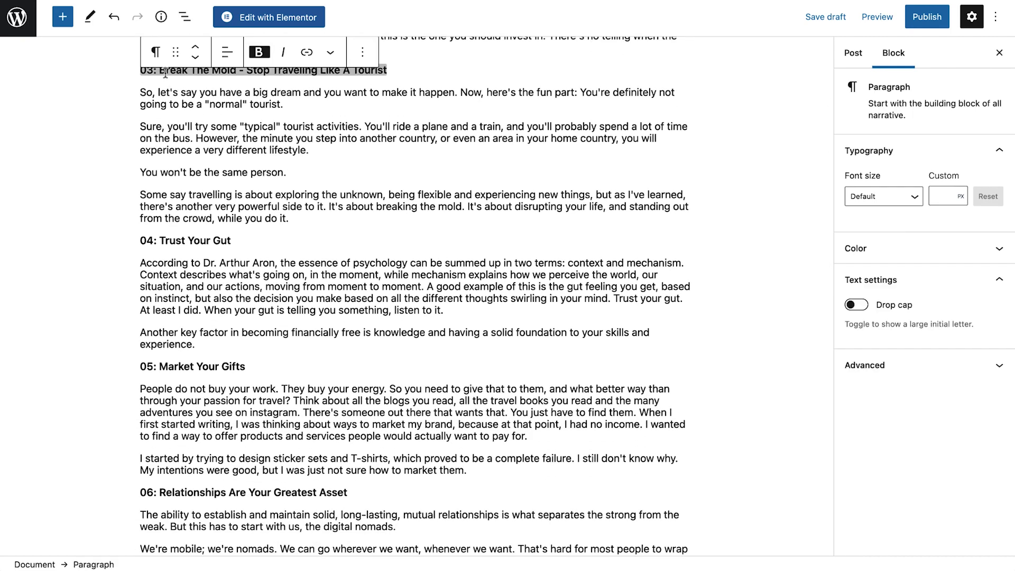
{"action": "left_click", "coordinate": [155, 53]}
{"action": "left_click", "coordinate": [159, 116]}
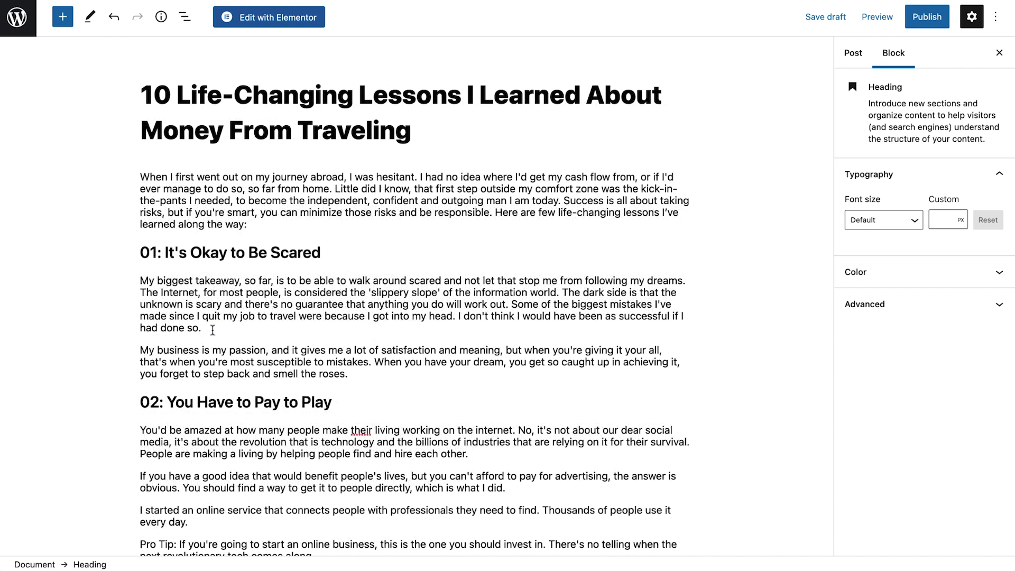
{"action": "left_click", "coordinate": [212, 330]}
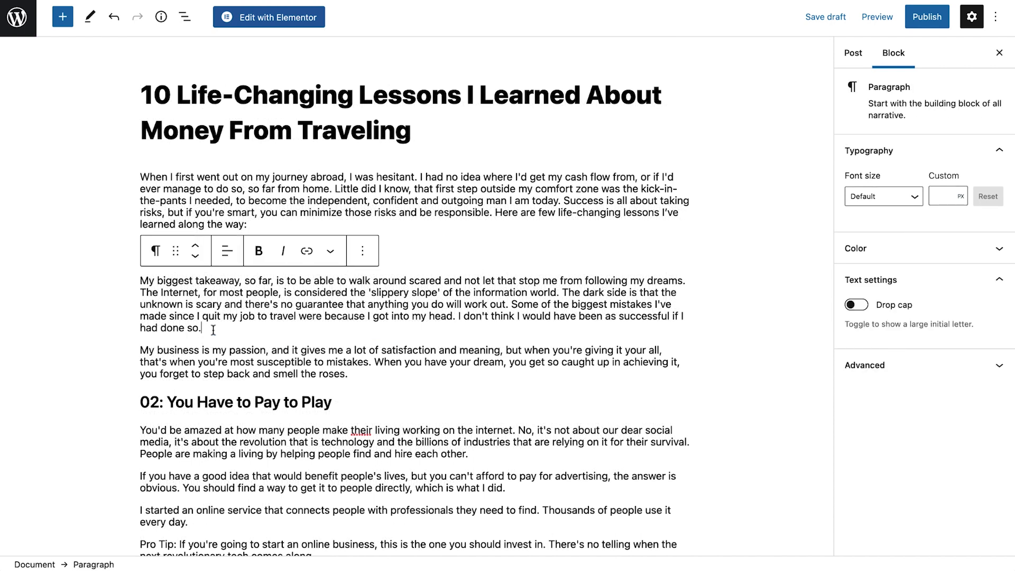
Insert an image block after the first lesson's paragraph and choose the Italy-balcony photo.
{"action": "key", "text": "Return"}
{"action": "type", "text": "/image"}
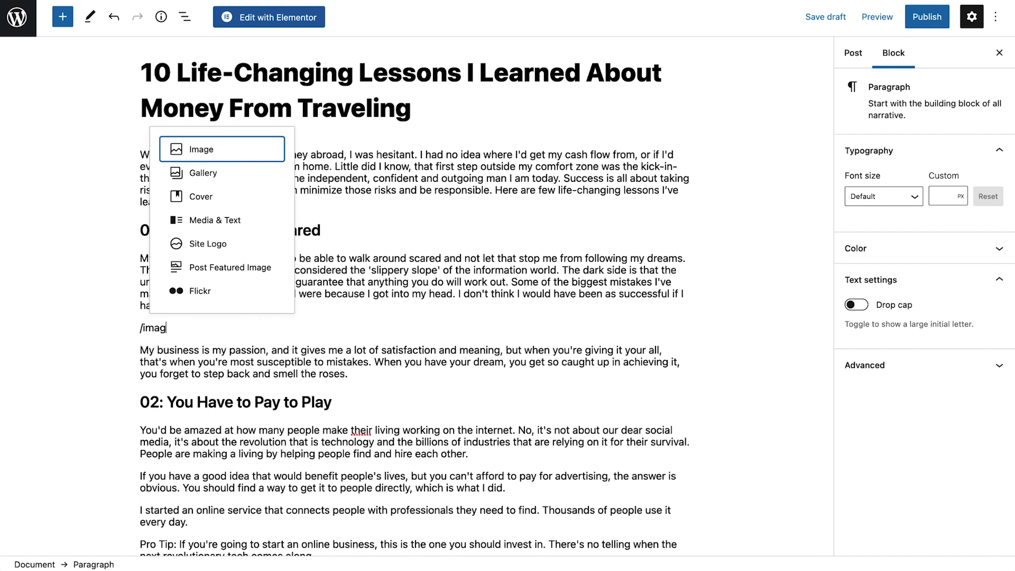
{"action": "left_click", "coordinate": [208, 152]}
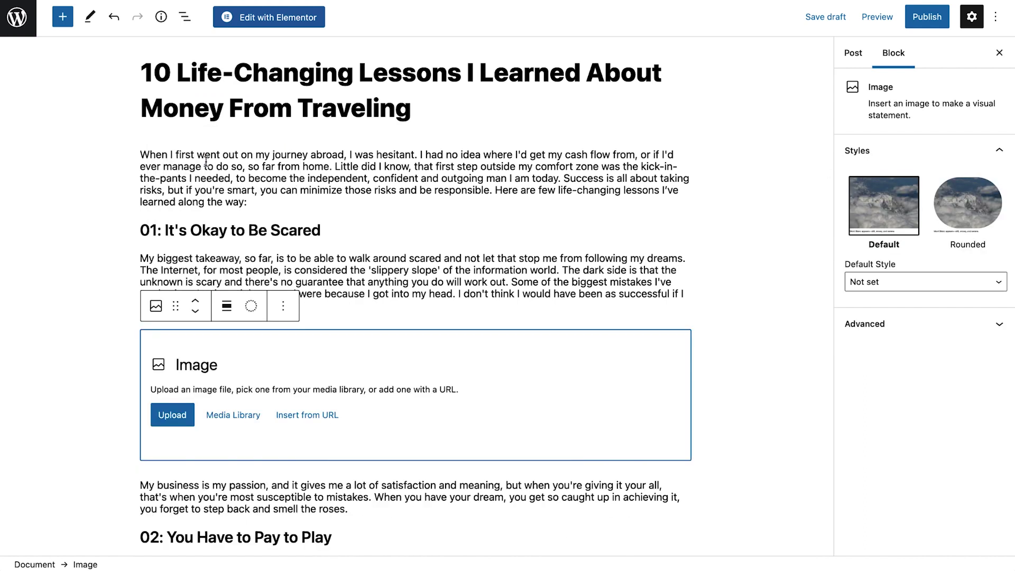
{"action": "left_click", "coordinate": [217, 414]}
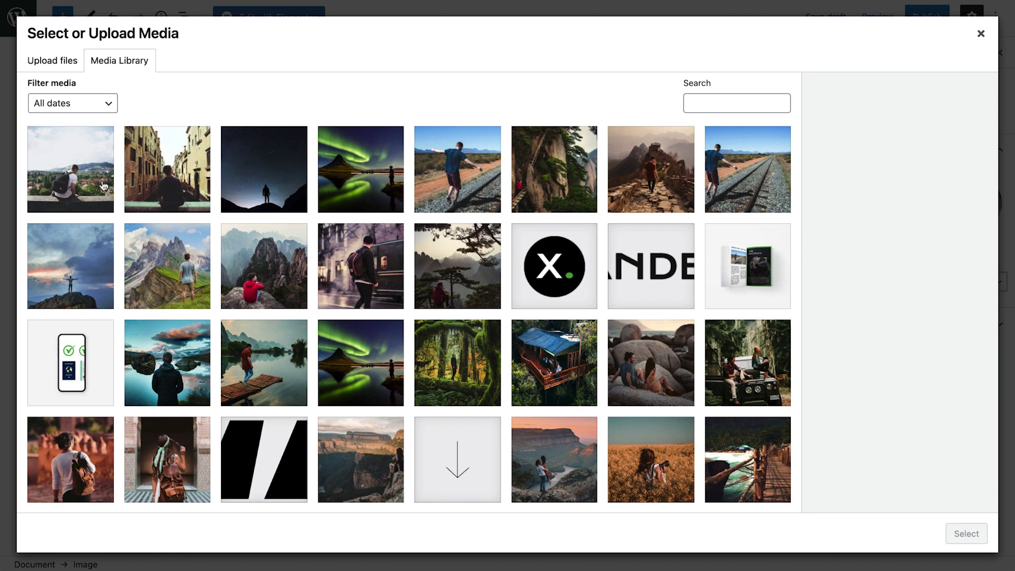
{"action": "left_click", "coordinate": [103, 185]}
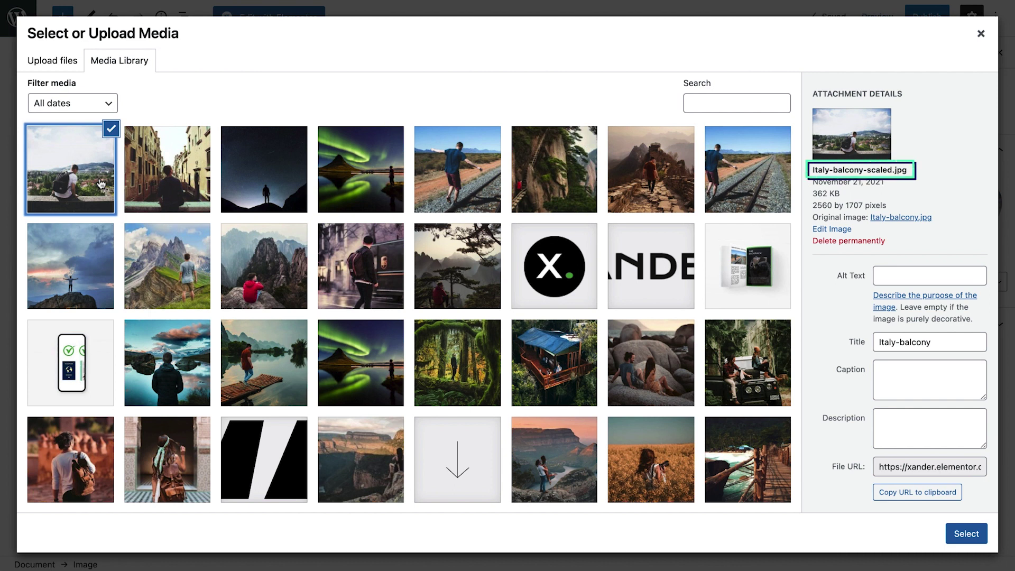
Title the photo 'Balcony, Italy', alt text 'Man sitting on balcony, mountain view', and insert it.
{"action": "triple_click", "coordinate": [927, 341]}
{"action": "type", "text": "Balcony, Italy"}
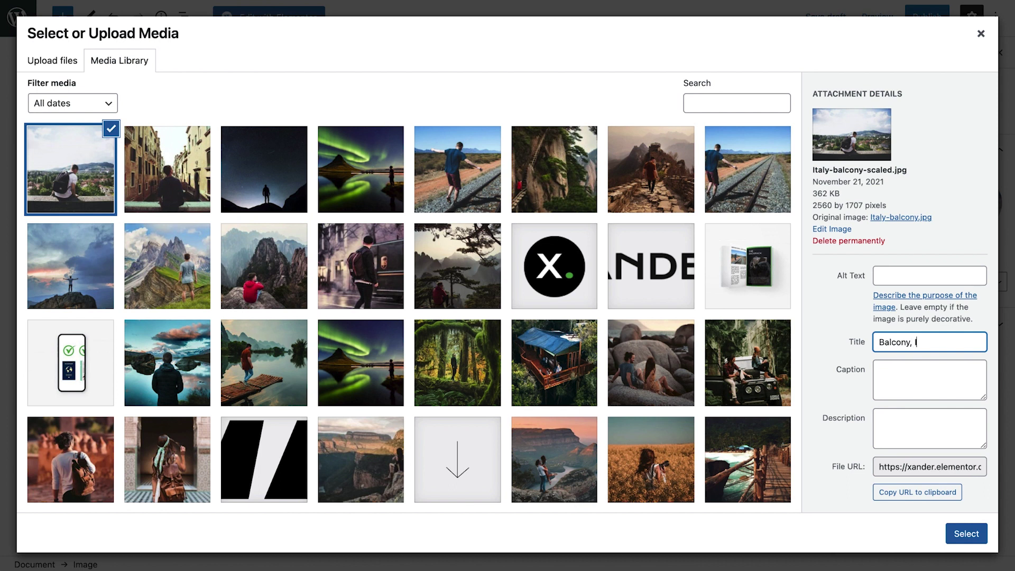
{"action": "left_click", "coordinate": [944, 276]}
{"action": "type", "text": "Man sitting"}
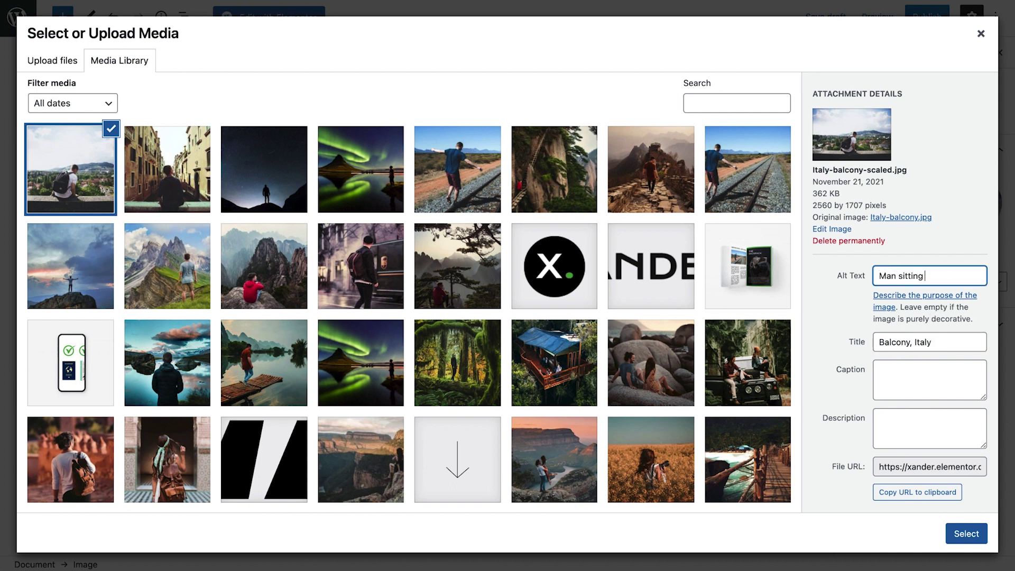
{"action": "type", "text": " on balcony, mountain"}
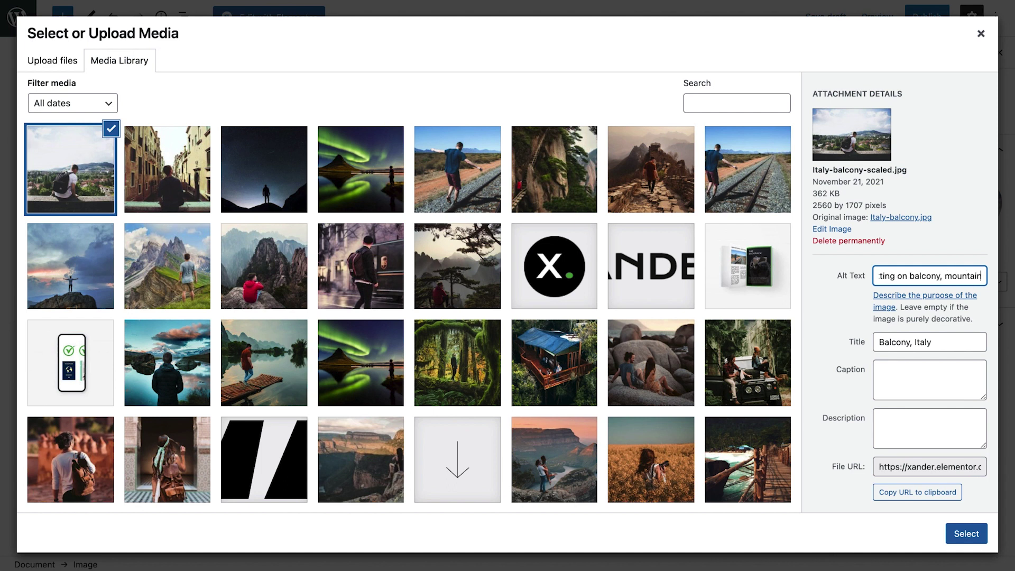
{"action": "type", "text": " view"}
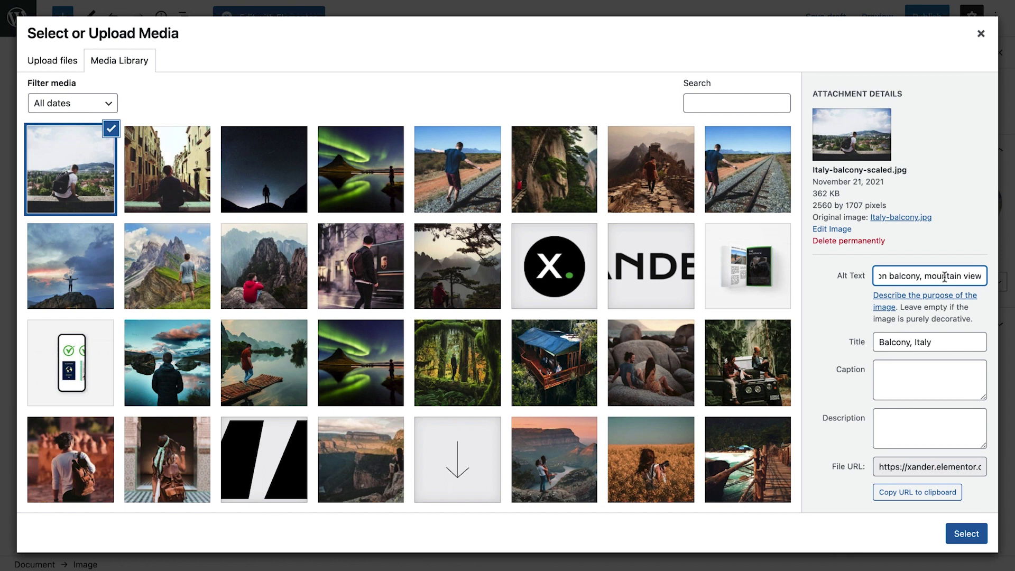
{"action": "left_click", "coordinate": [970, 535]}
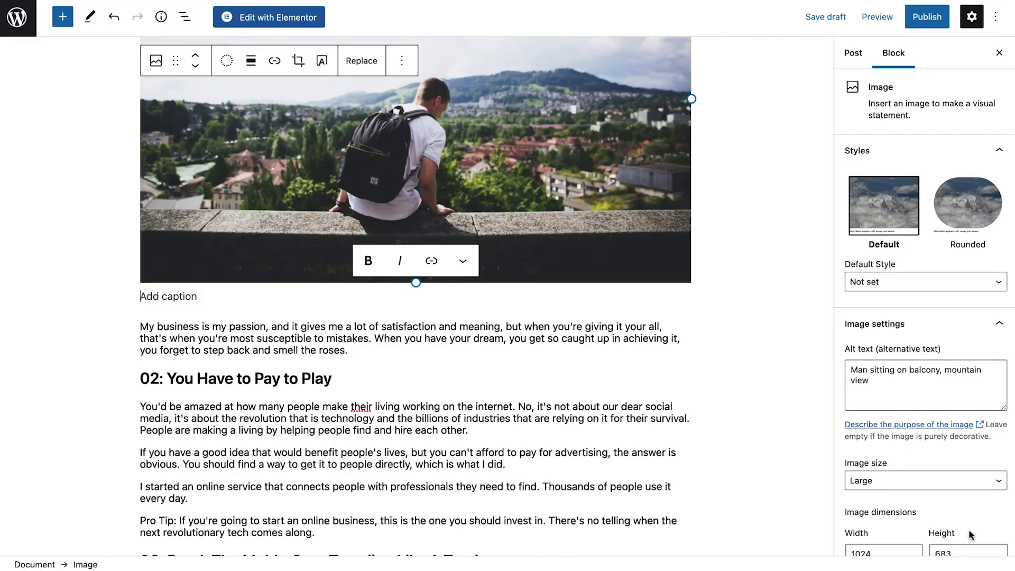
Publish the money-lessons post and scroll through its live page.
{"action": "left_click", "coordinate": [925, 27]}
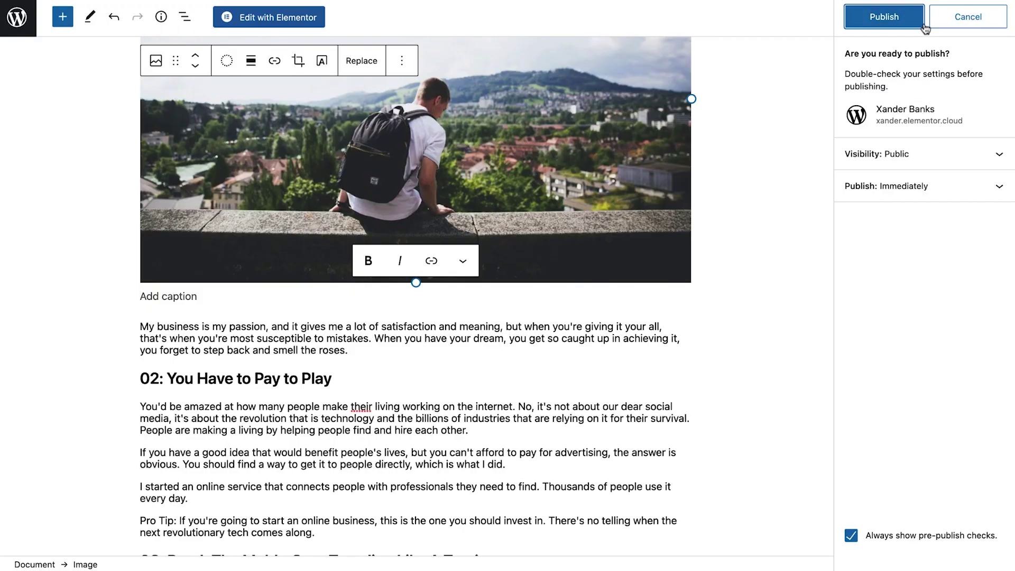
{"action": "left_click", "coordinate": [886, 27]}
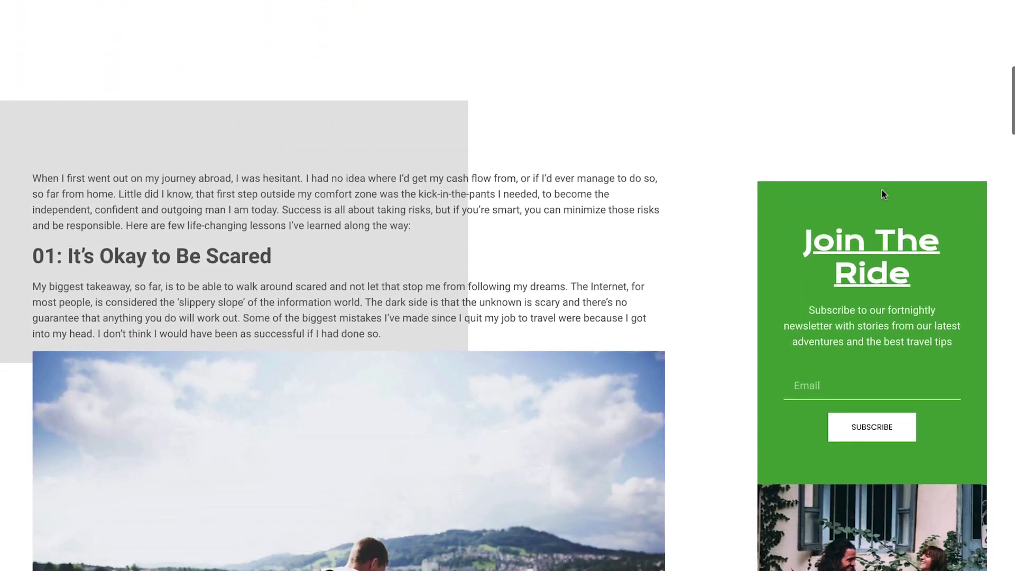
{"action": "scroll", "coordinate": [881, 190], "scroll_direction": "down", "scroll_amount": 6}
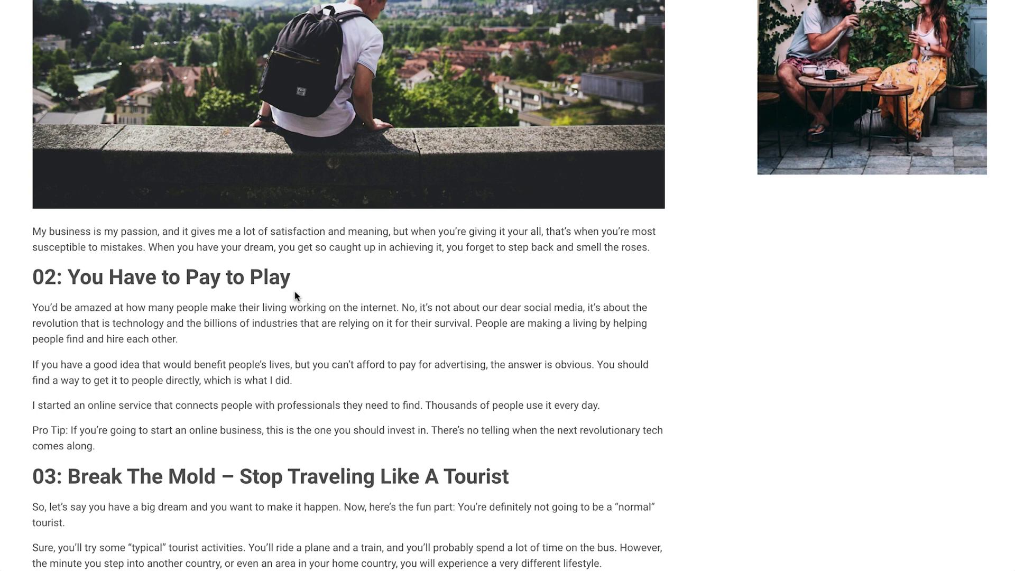
Go to the Dashboard via Elementor Finder and start a new post titled '10 Life-Changing Lessons I Learned About Money From Traveling'.
{"action": "key", "text": "ctrl+e"}
{"action": "type", "text": "dash"}
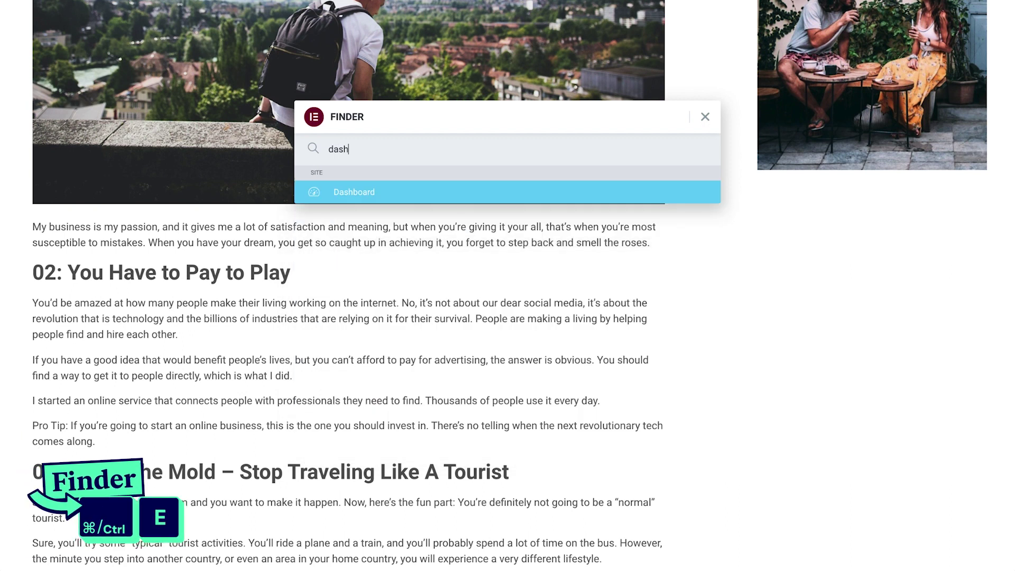
{"action": "key", "text": "Return"}
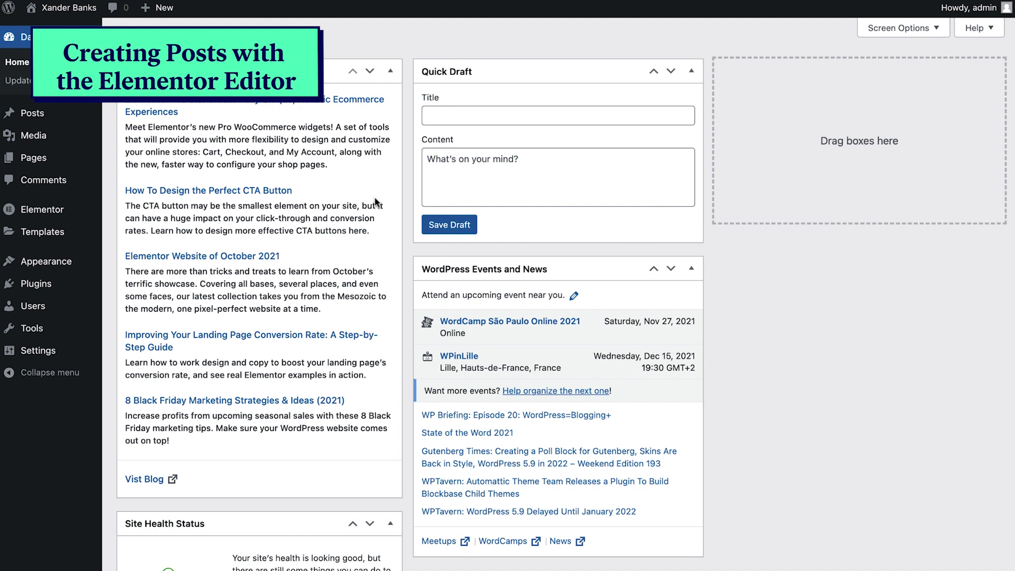
{"action": "mouse_move", "coordinate": [76, 123]}
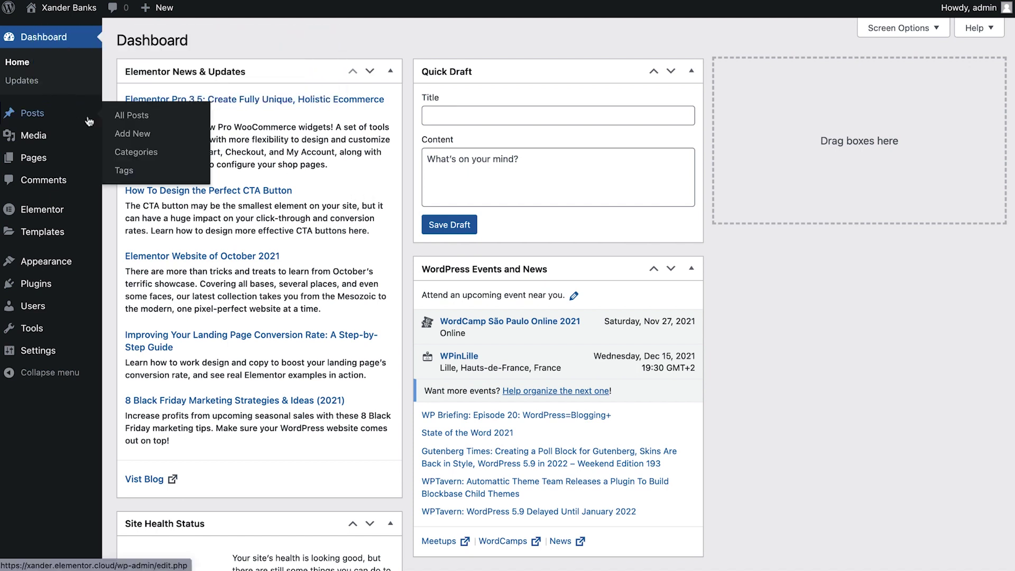
{"action": "left_click", "coordinate": [130, 136]}
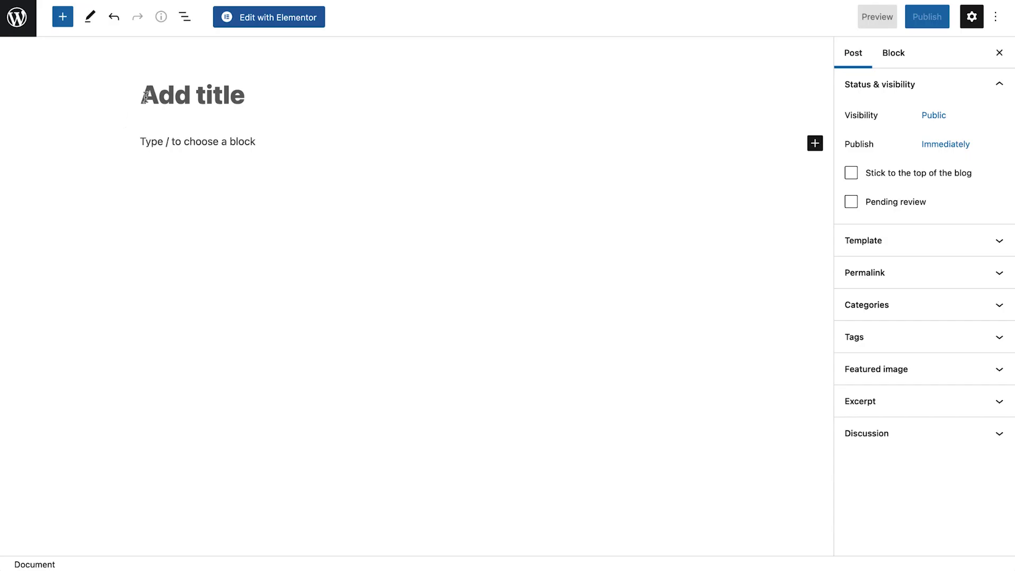
{"action": "type", "text": "10 Life-Changing Lessons I Learned About Money From Traveling"}
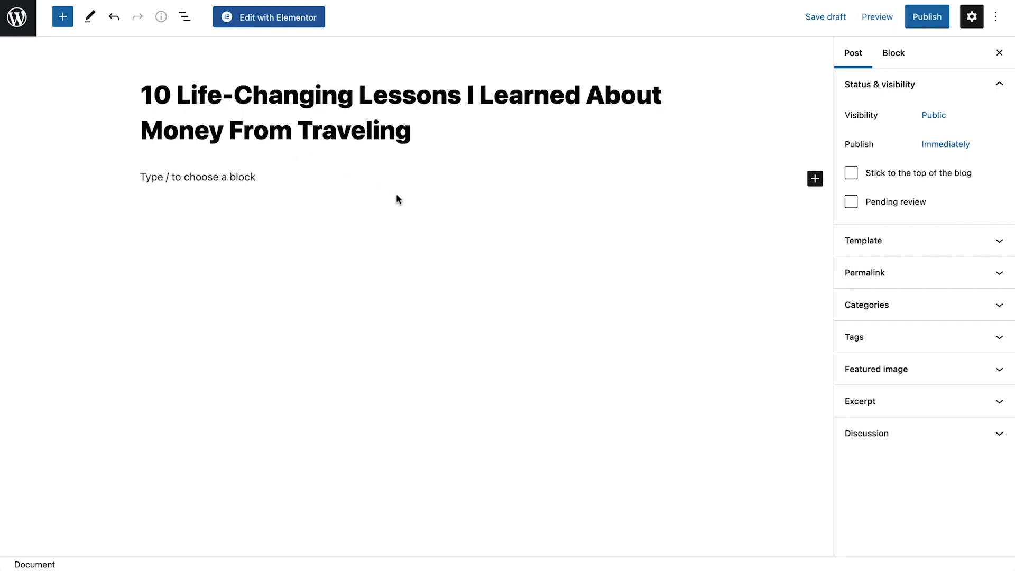
Paste the post's excerpt and open the post in Elementor.
{"action": "left_click", "coordinate": [857, 406]}
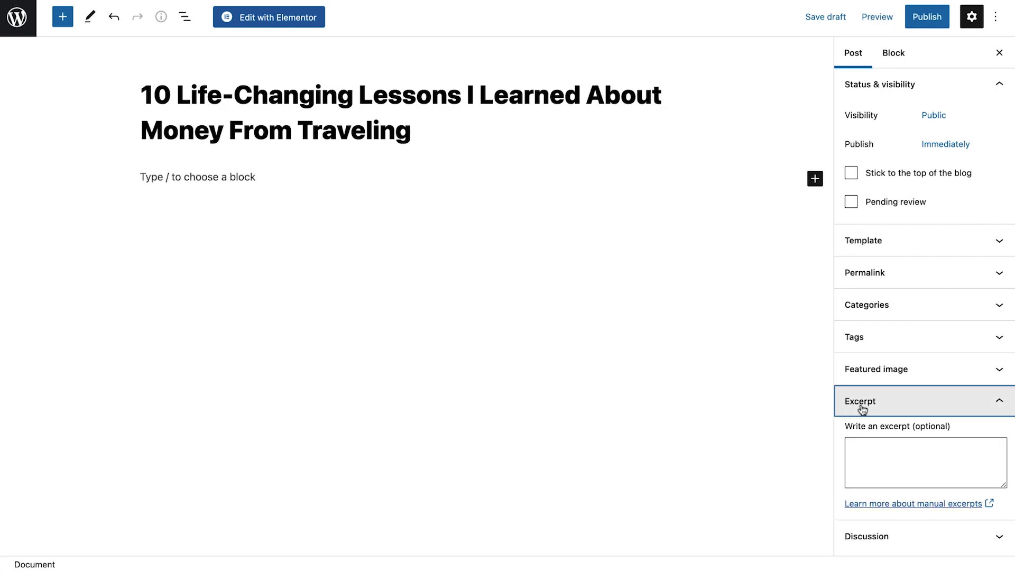
{"action": "left_click", "coordinate": [858, 445]}
{"action": "key", "text": "super+v"}
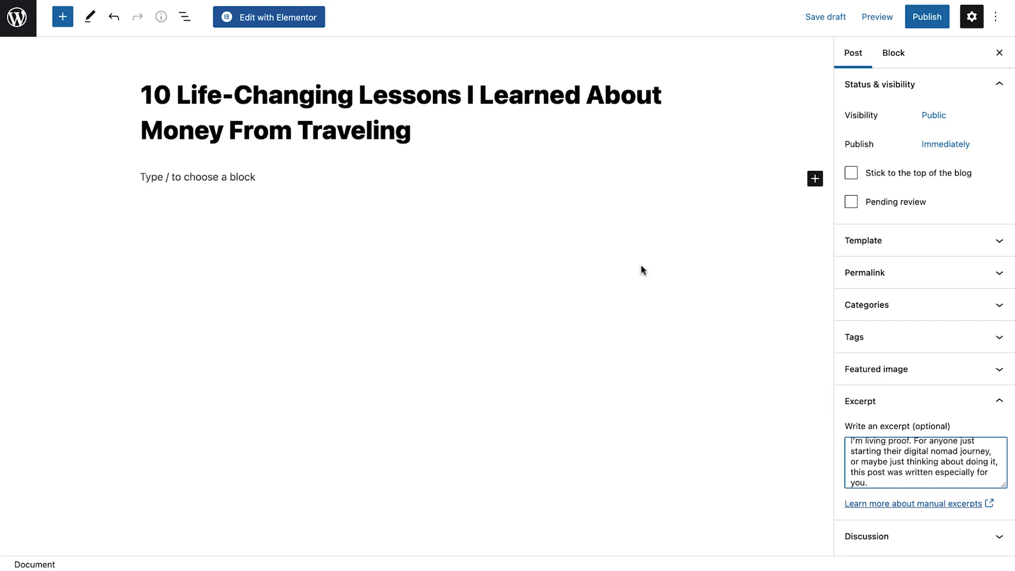
{"action": "left_click", "coordinate": [288, 31]}
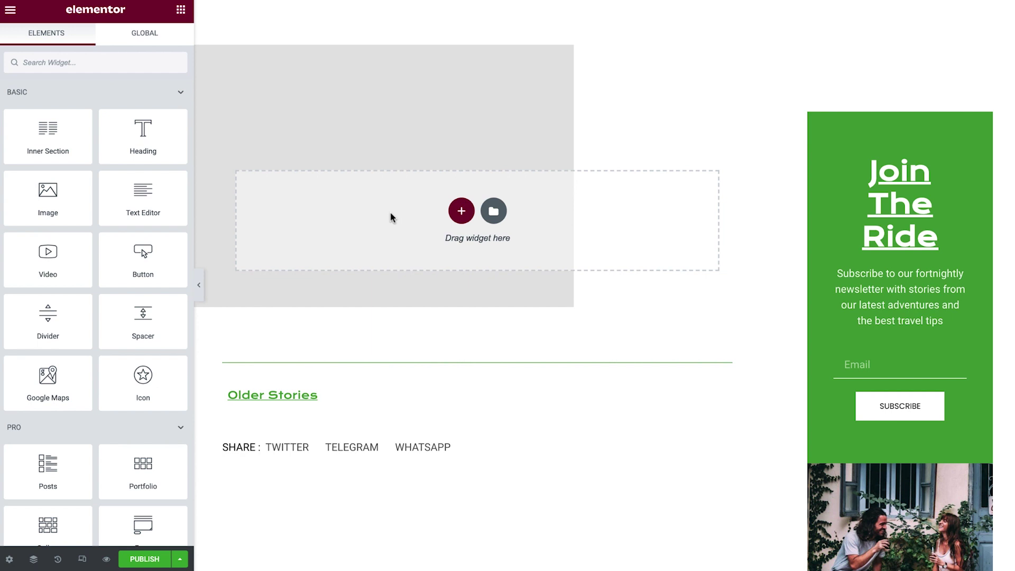
Add a Text Editor widget holding the post's intro paragraph.
{"action": "left_click_drag", "start_coordinate": [141, 200], "coordinate": [438, 216]}
{"action": "left_click_drag", "start_coordinate": [151, 236], "coordinate": [20, 192]}
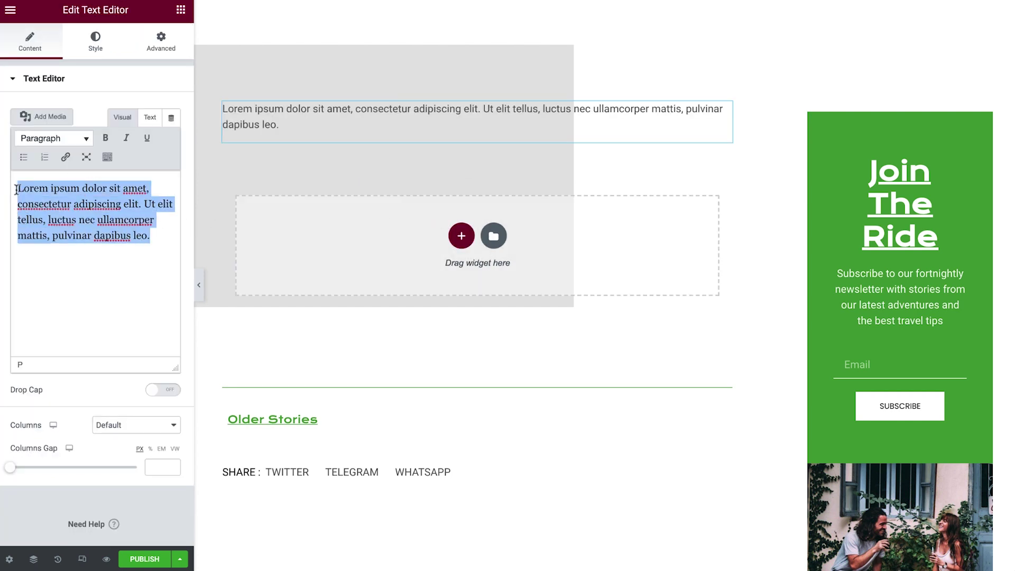
{"action": "type", "text": "When I first went out on my journey abroad, I was hesitant. I had no idea where I'd get my cash flow from, or if I'd ever manage to do so, so far from home. Little did I know, that first step outside my comfort zone was the kick-in-the-pants I needed, to become the independent, confident and outgoing man I am today. Success is all about taking risks, but if you're smart, you can minimize those risks and be responsible. Here are few life-changing lessons I’ve learned along the way:"}
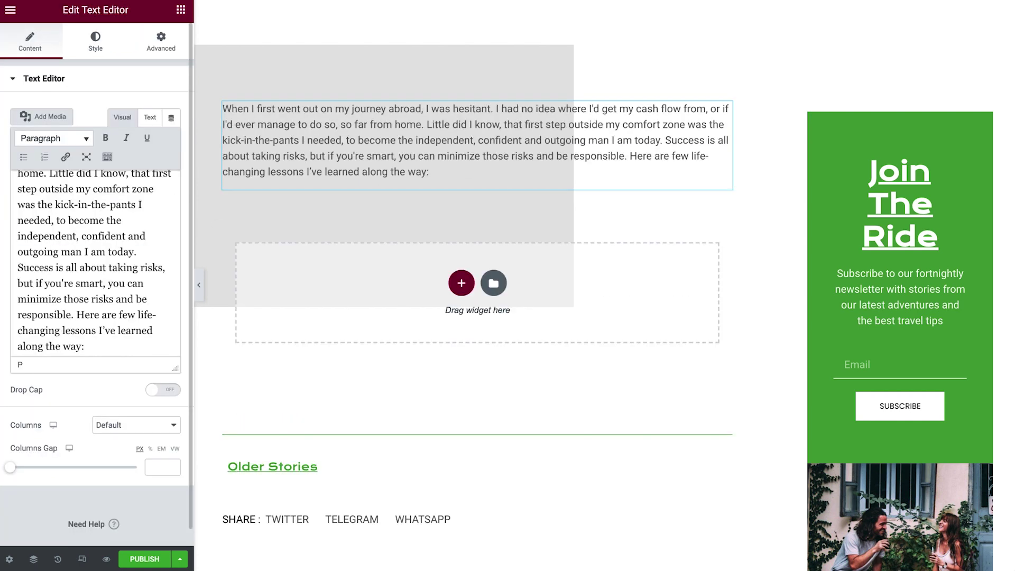
Add a Heading widget below reading '01: It's Okay to Be Scared' and check its tag level.
{"action": "left_click", "coordinate": [181, 10]}
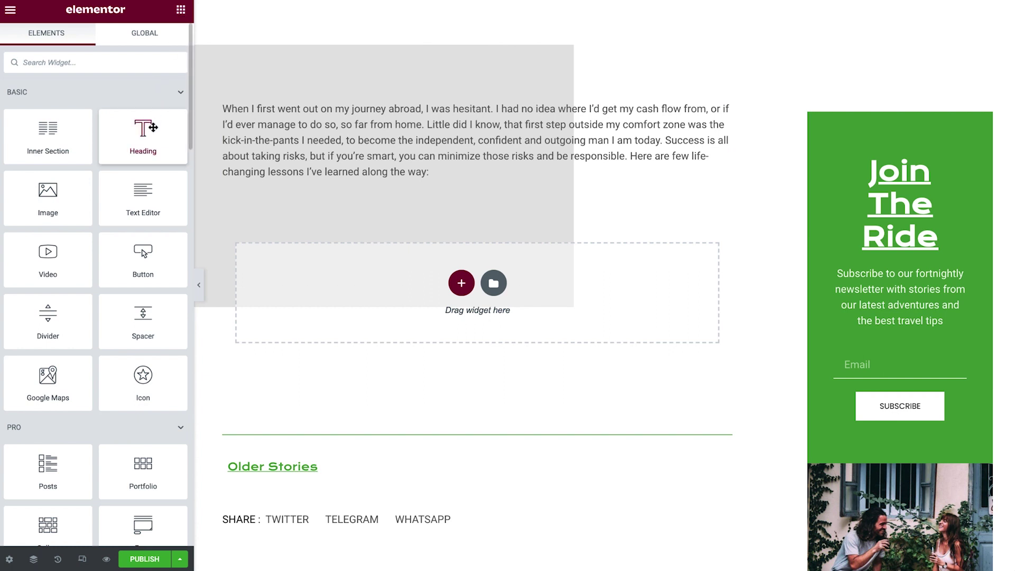
{"action": "left_click_drag", "start_coordinate": [145, 130], "coordinate": [249, 160]}
{"action": "left_click_drag", "start_coordinate": [154, 134], "coordinate": [13, 128]}
{"action": "type", "text": "01: It's Okay to Be Scared"}
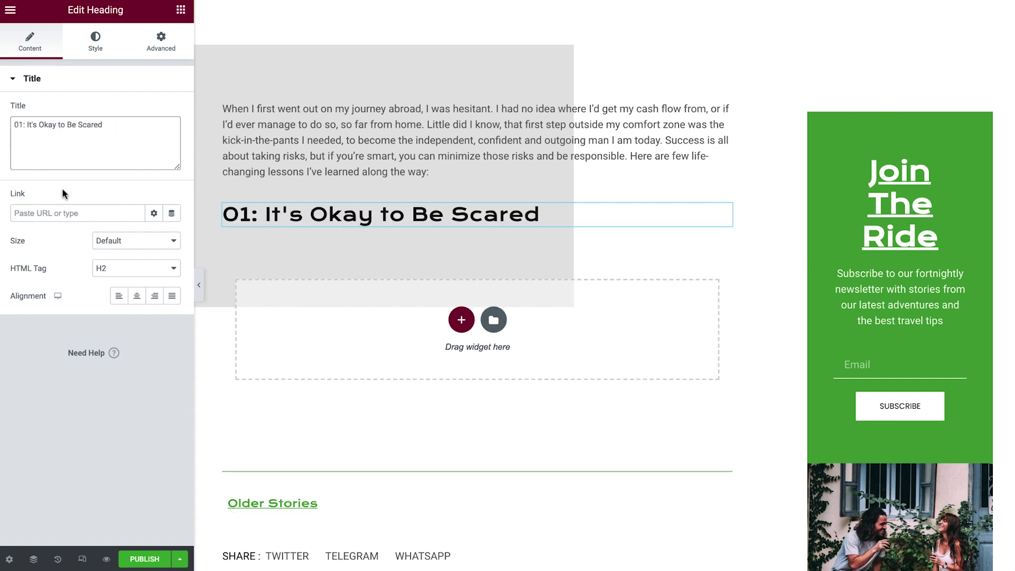
{"action": "left_click", "coordinate": [122, 271]}
Add a Text Editor widget with lesson 01's paragraph replacing the Lorem ipsum.
{"action": "left_click", "coordinate": [181, 9]}
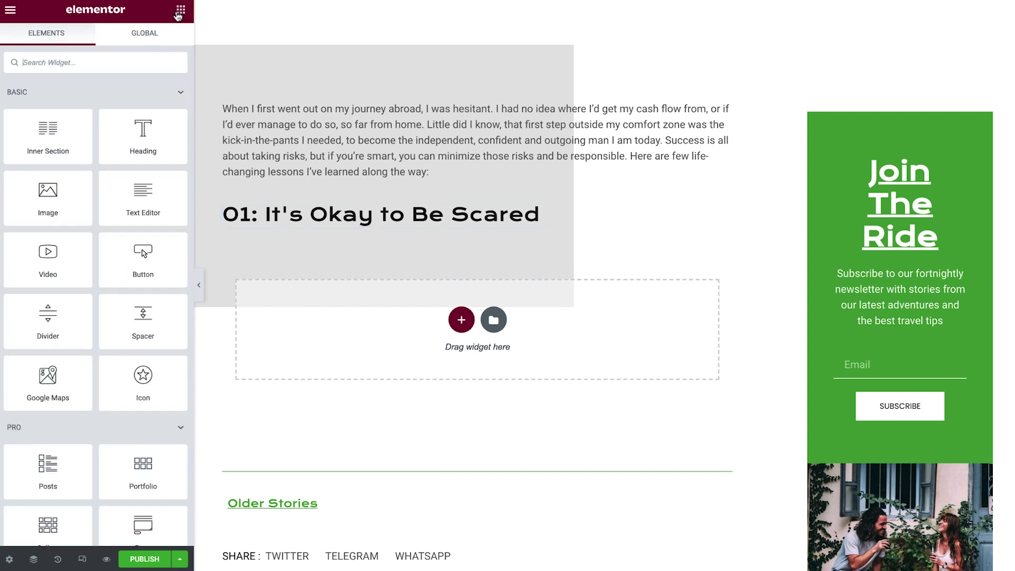
{"action": "left_click_drag", "start_coordinate": [156, 188], "coordinate": [254, 217]}
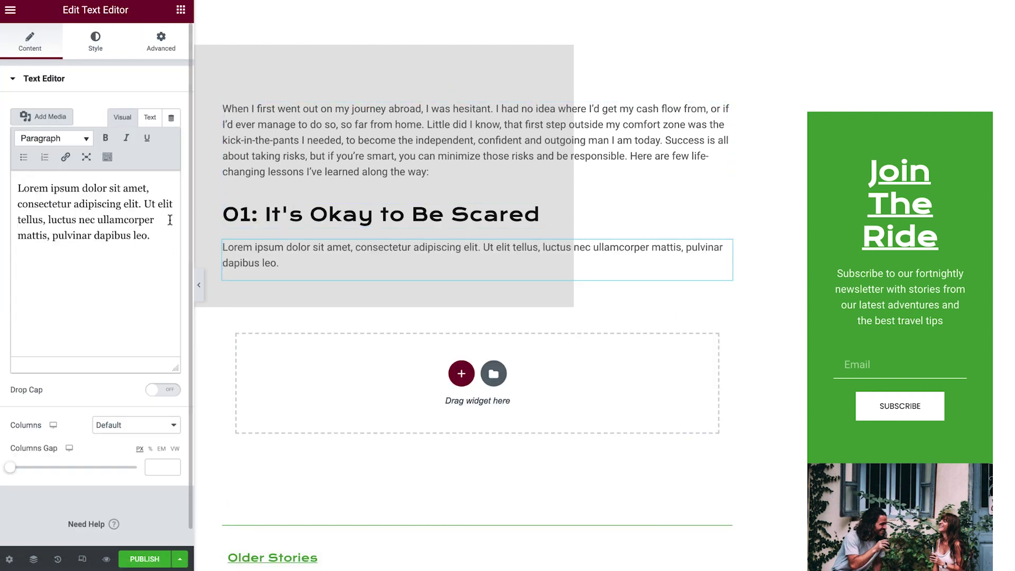
{"action": "left_click_drag", "start_coordinate": [161, 233], "coordinate": [18, 187]}
{"action": "type", "text": "My biggest takeaway, so far, is to be able to walk around scared and not let that stop me from following my dreams. The Internet, for most people, is considered the 'slippery slope' of the information world. The dark side is that the unknown is scary and there's no guarantee that anything you do will work out. Some of the biggest mistakes I've made since I quit my job to travel were because I got into my head. I don't think I would have been as successful if I had done so."}
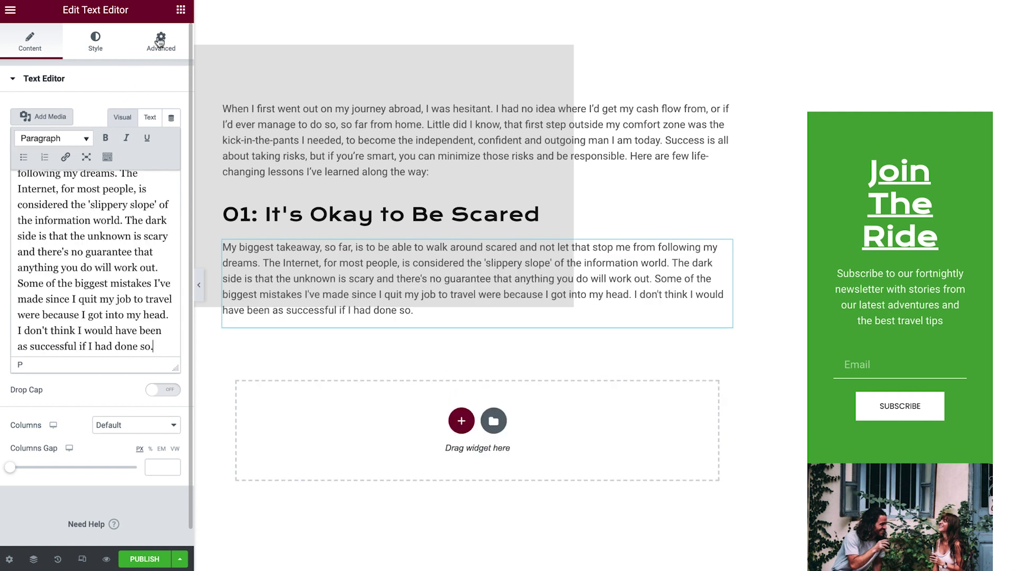
Add an Image widget below holding the Italy balcony photo from the media library.
{"action": "left_click", "coordinate": [177, 15]}
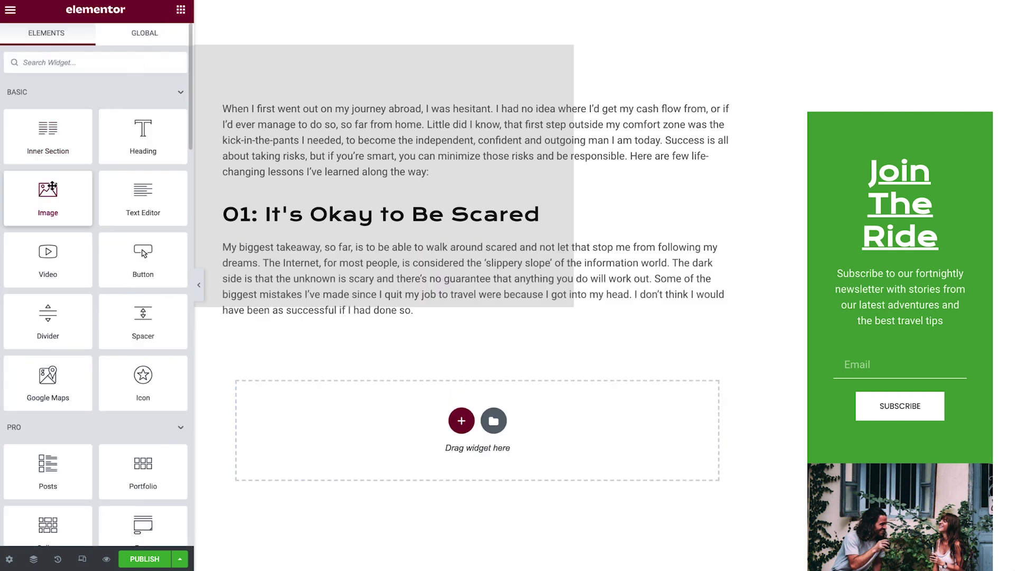
{"action": "left_click_drag", "start_coordinate": [50, 192], "coordinate": [292, 288]}
{"action": "left_click", "coordinate": [83, 156]}
{"action": "left_click", "coordinate": [180, 171]}
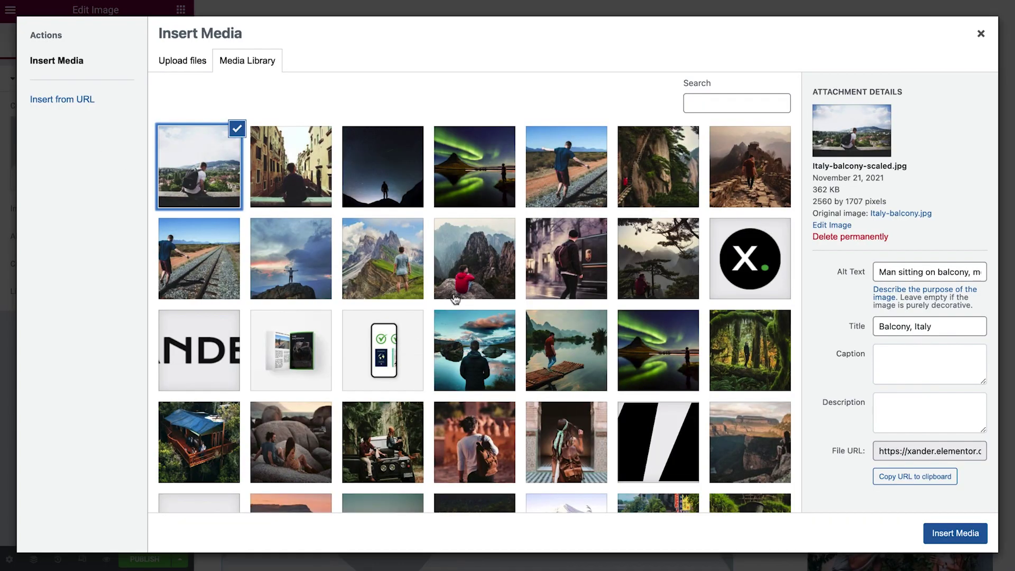
{"action": "left_click", "coordinate": [927, 533]}
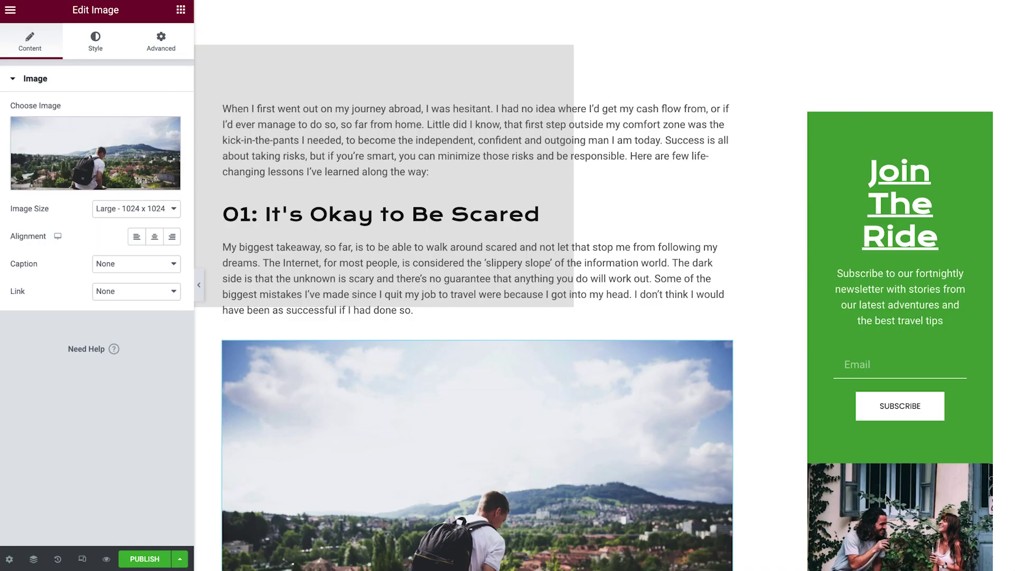
Duplicate the paragraph, move the copy below the balcony photo, and give it the next paragraph's text.
{"action": "right_click", "coordinate": [728, 252]}
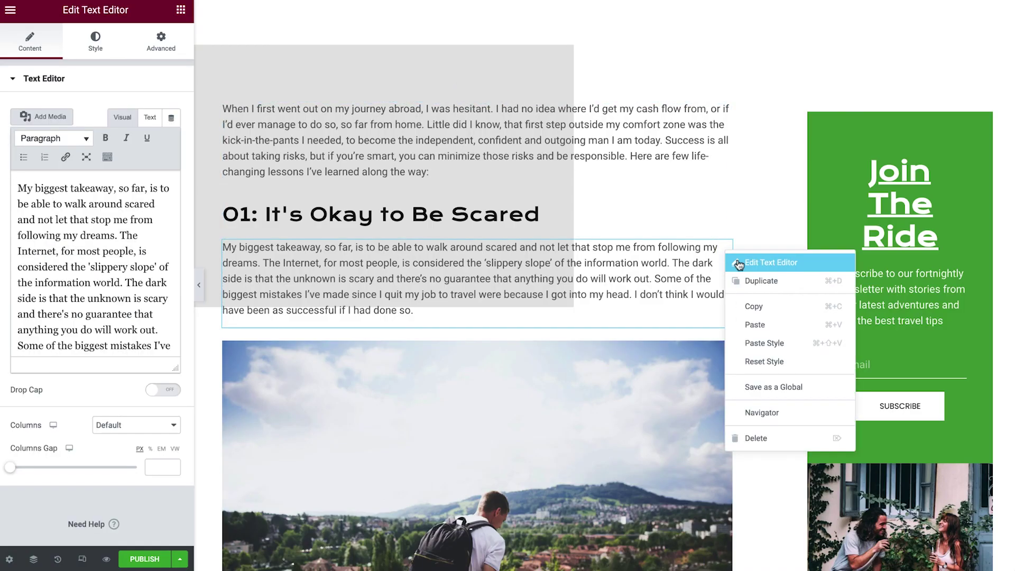
{"action": "left_click", "coordinate": [754, 283]}
{"action": "scroll", "coordinate": [754, 280], "scroll_direction": "down", "scroll_amount": 5}
{"action": "left_click_drag", "start_coordinate": [732, 103], "coordinate": [554, 315]}
{"action": "left_click", "coordinate": [554, 315]}
{"action": "scroll", "coordinate": [554, 315], "scroll_direction": "down", "scroll_amount": 3}
{"action": "scroll", "coordinate": [555, 319], "scroll_direction": "down", "scroll_amount": 4}
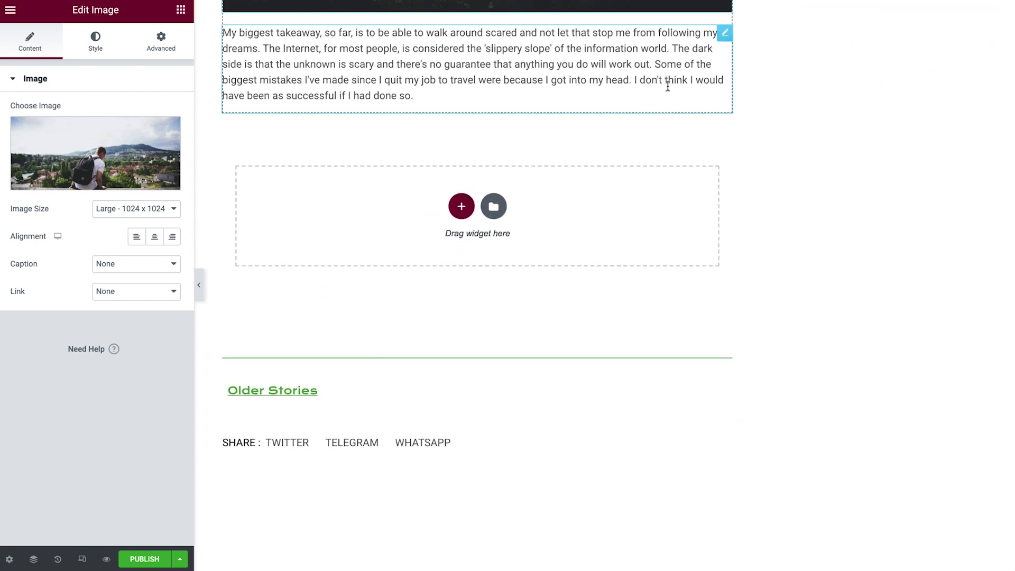
{"action": "left_click", "coordinate": [714, 36]}
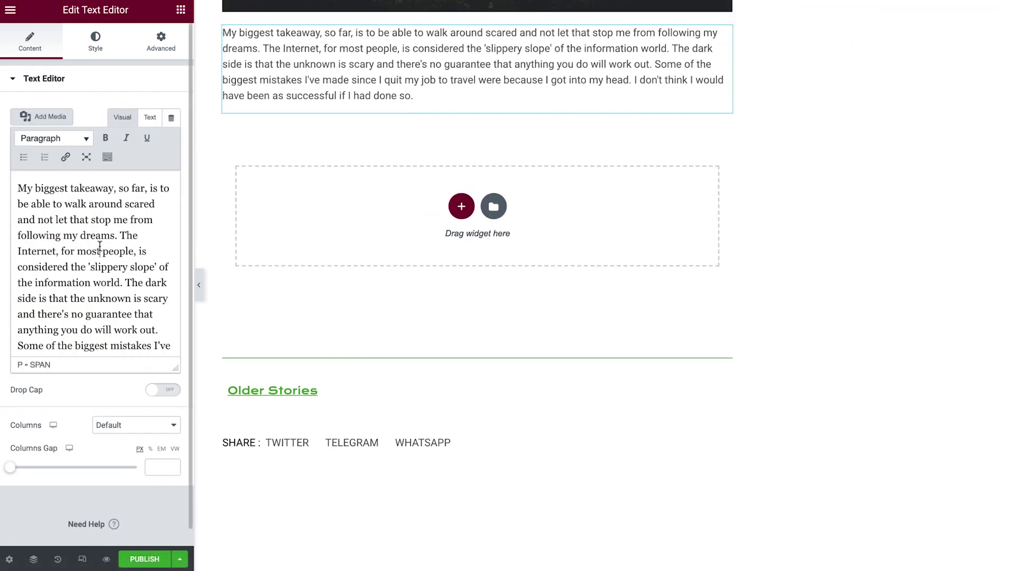
{"action": "key", "text": "ctrl+z"}
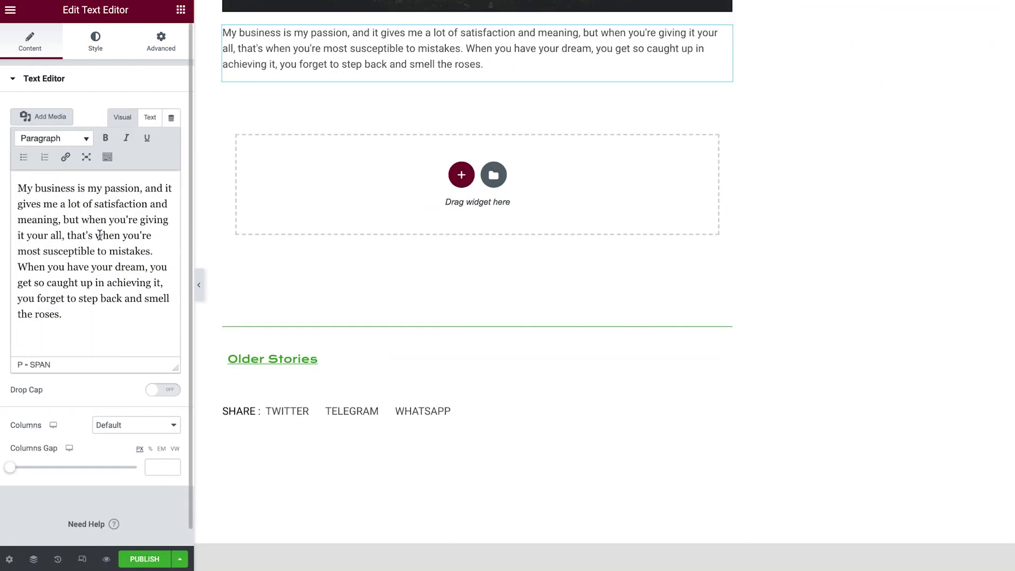
Add the heading '02: You Have to Pay to Play' with section 02's paragraphs beneath.
{"action": "left_click", "coordinate": [181, 12]}
{"action": "left_click_drag", "start_coordinate": [143, 129], "coordinate": [261, 75]}
{"action": "triple_click", "coordinate": [127, 128]}
{"action": "type", "text": "02: You Have to Pay to Play"}
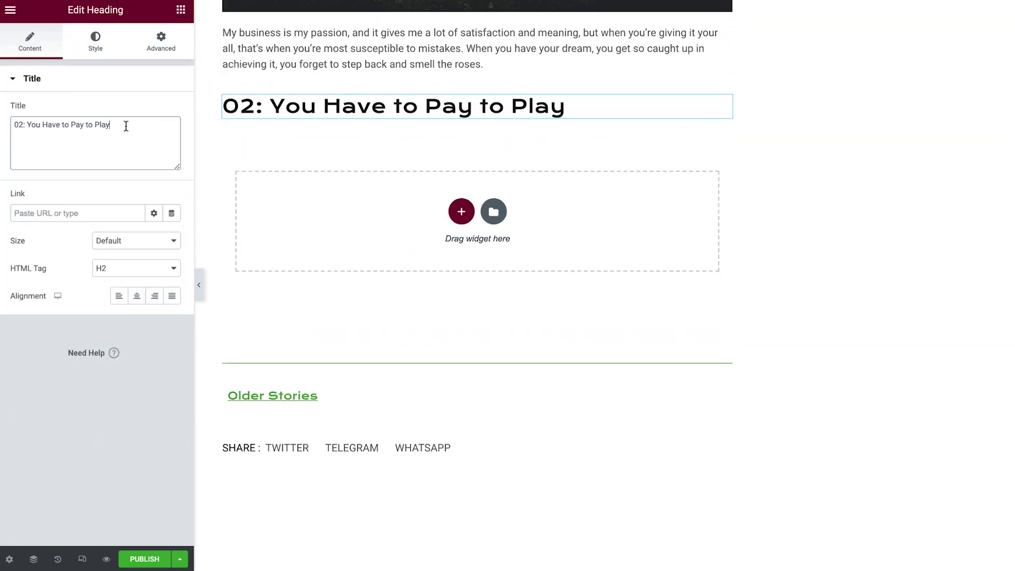
{"action": "left_click", "coordinate": [181, 9]}
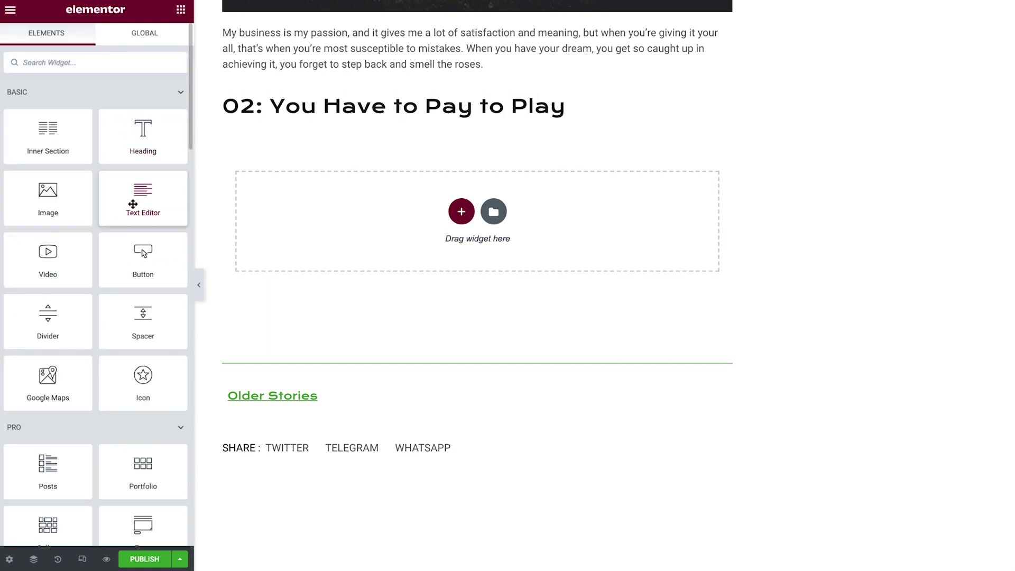
{"action": "left_click_drag", "start_coordinate": [139, 203], "coordinate": [272, 124]}
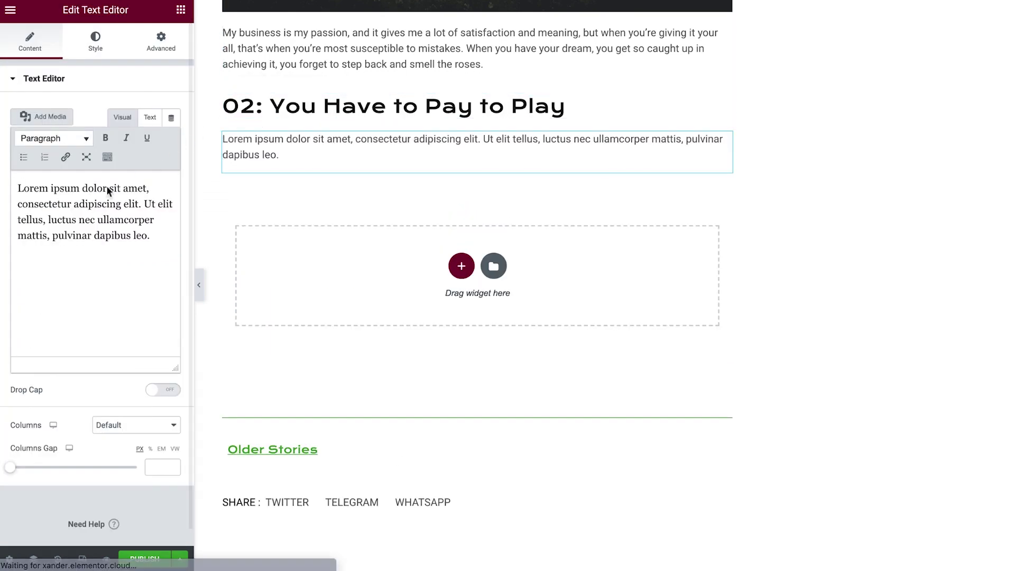
{"action": "key", "text": "ctrl+a"}
{"action": "key", "text": "ctrl+v"}
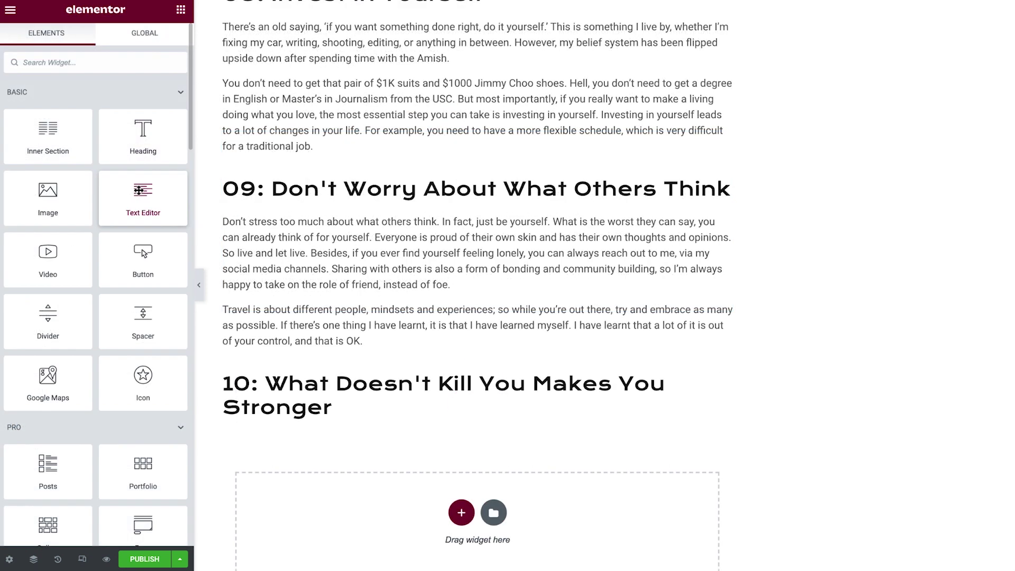
Add a text block under heading 10 with section 10's Costa Rica paragraphs.
{"action": "left_click_drag", "start_coordinate": [138, 190], "coordinate": [304, 414]}
{"action": "left_click_drag", "start_coordinate": [159, 245], "coordinate": [13, 180]}
{"action": "key", "text": "ctrl+v"}
{"action": "scroll", "coordinate": [374, 358], "scroll_direction": "down", "scroll_amount": 2}
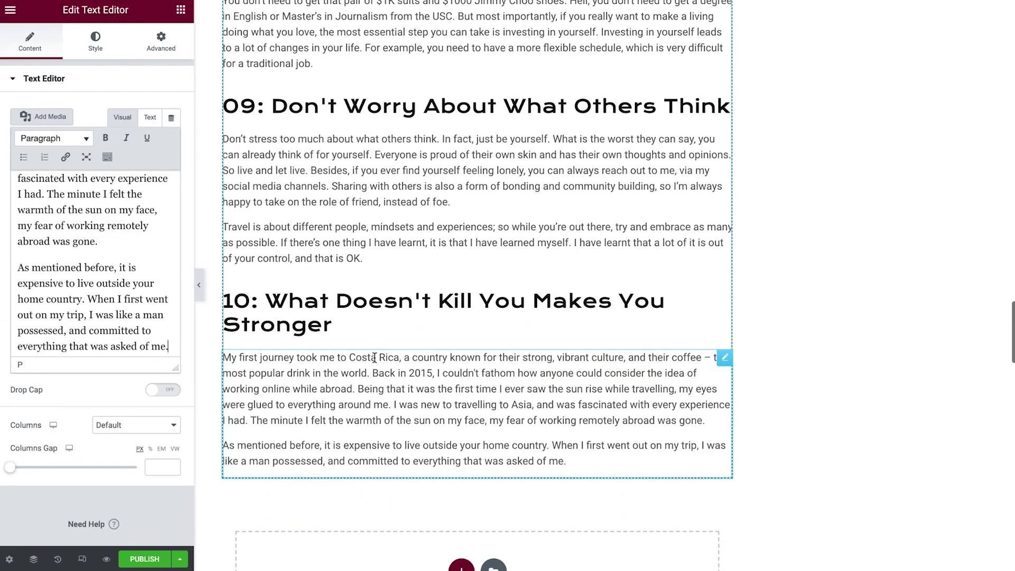
Check heading 10's Text Color and Typography global presets, then collapse the panel to preview the post.
{"action": "left_click", "coordinate": [677, 301]}
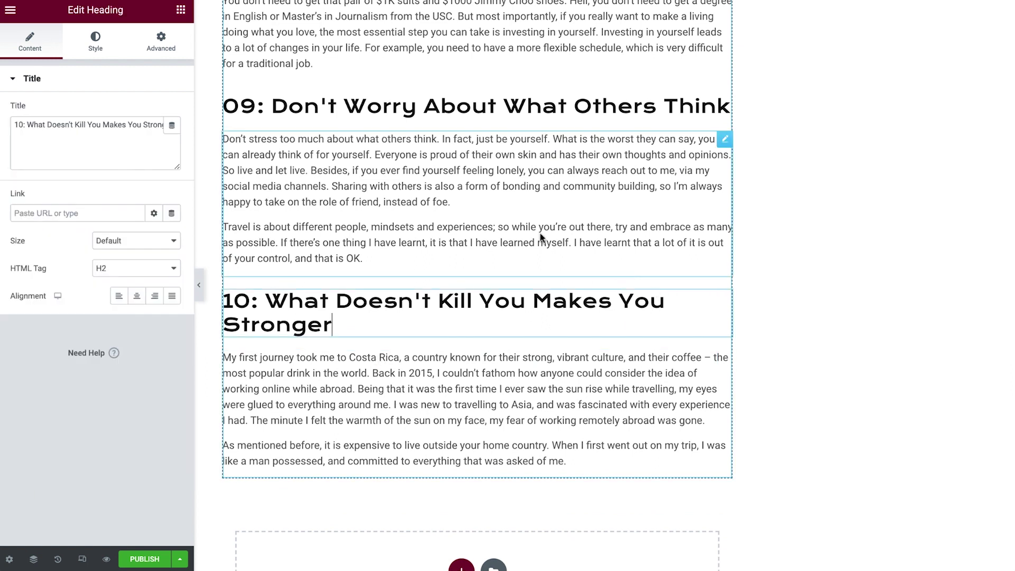
{"action": "left_click", "coordinate": [111, 46]}
{"action": "left_click", "coordinate": [154, 110]}
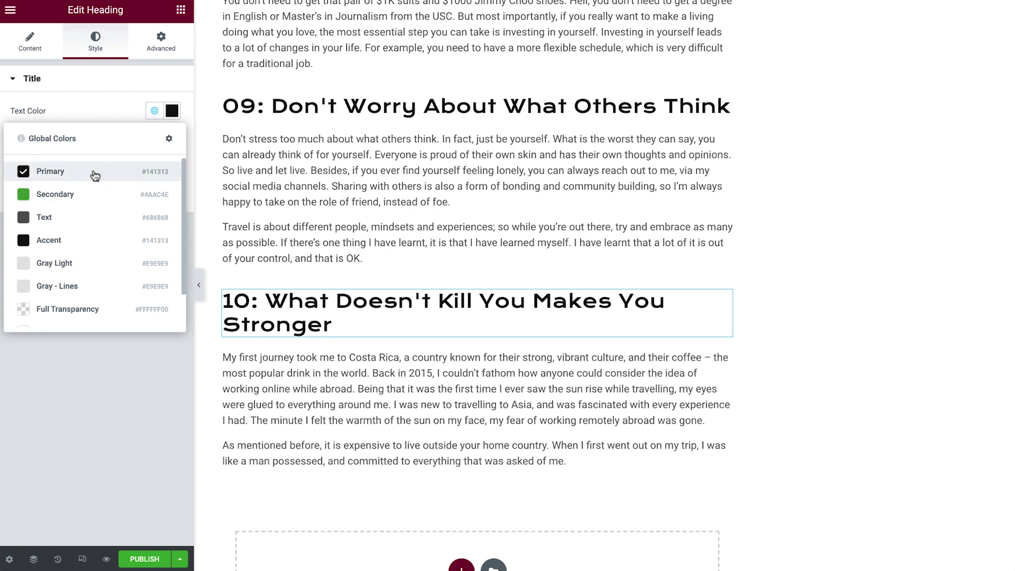
{"action": "left_click", "coordinate": [154, 109]}
{"action": "left_click", "coordinate": [154, 138]}
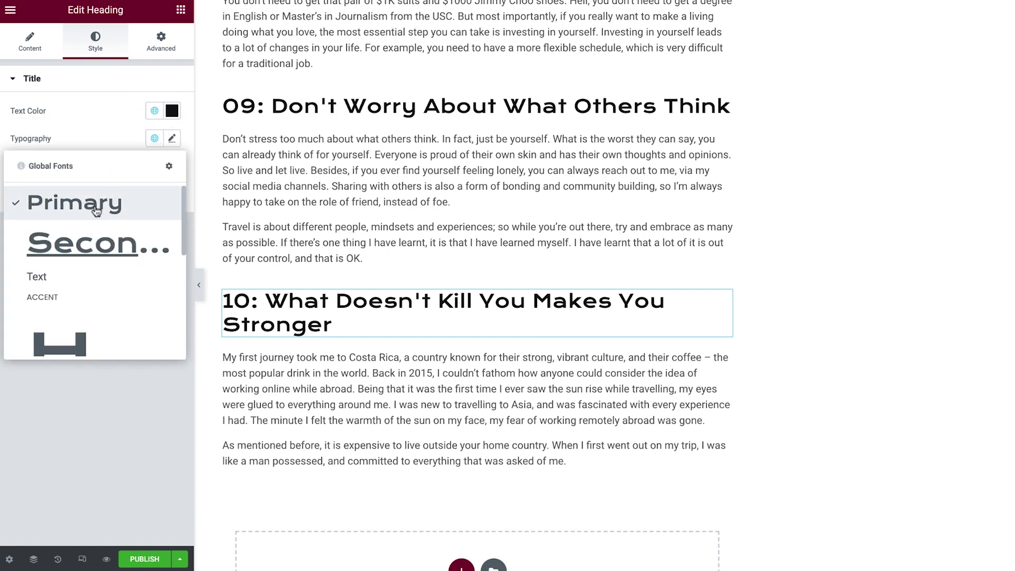
{"action": "left_click", "coordinate": [154, 140]}
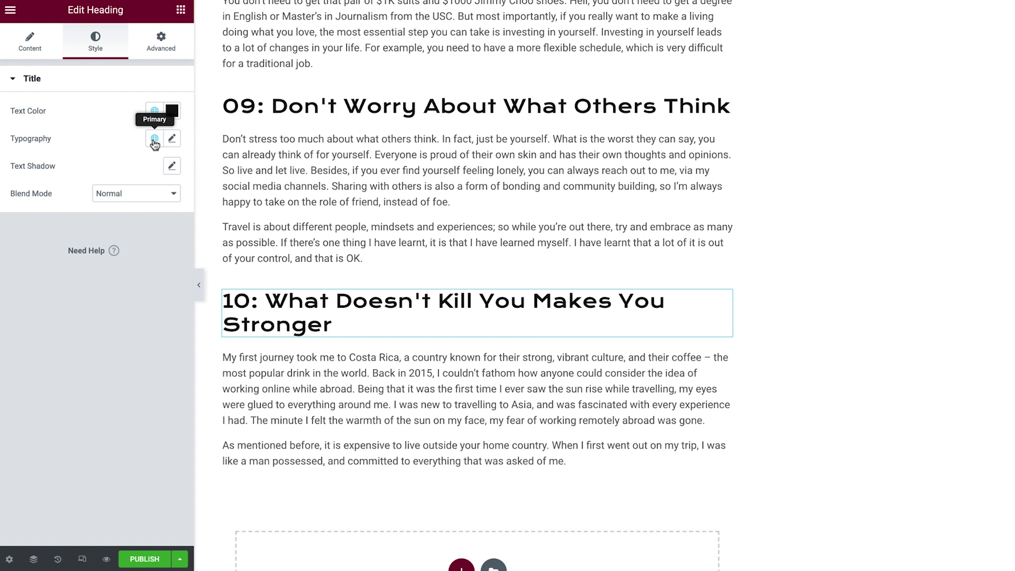
{"action": "left_click", "coordinate": [199, 279]}
Scroll through the money-lessons post preview, from section 01 down to lessons 04–06.
{"action": "scroll", "coordinate": [201, 272], "scroll_direction": "up", "scroll_amount": 20}
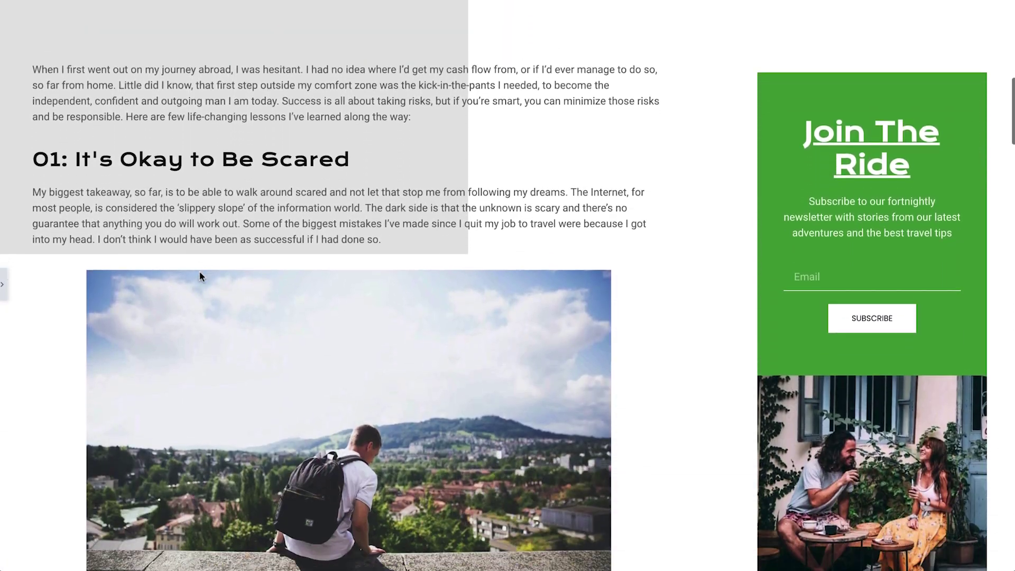
{"action": "scroll", "coordinate": [199, 272], "scroll_direction": "down", "scroll_amount": 9}
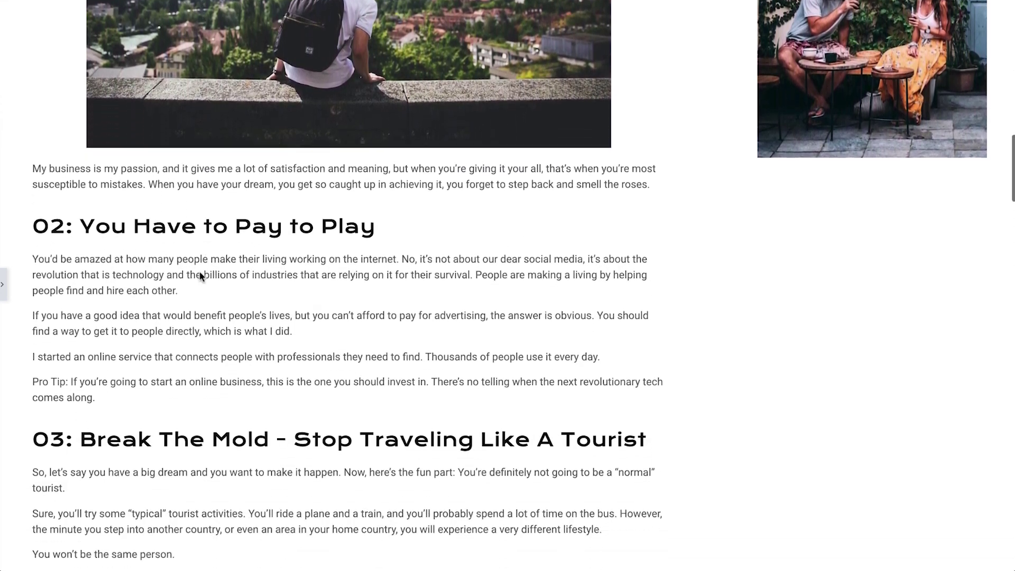
{"action": "scroll", "coordinate": [200, 272], "scroll_direction": "down", "scroll_amount": 9}
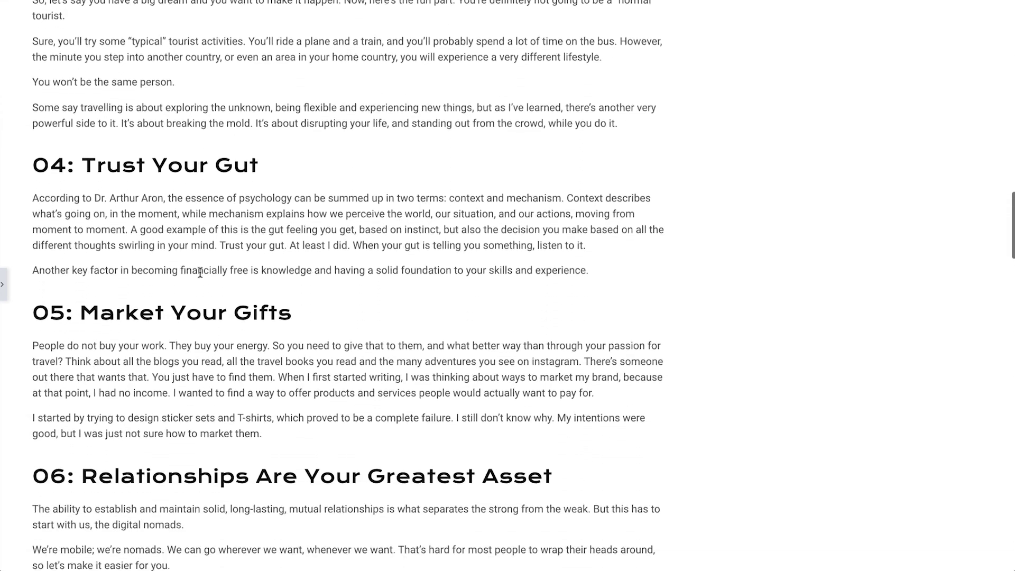
{"action": "scroll", "coordinate": [200, 271], "scroll_direction": "down", "scroll_amount": 9}
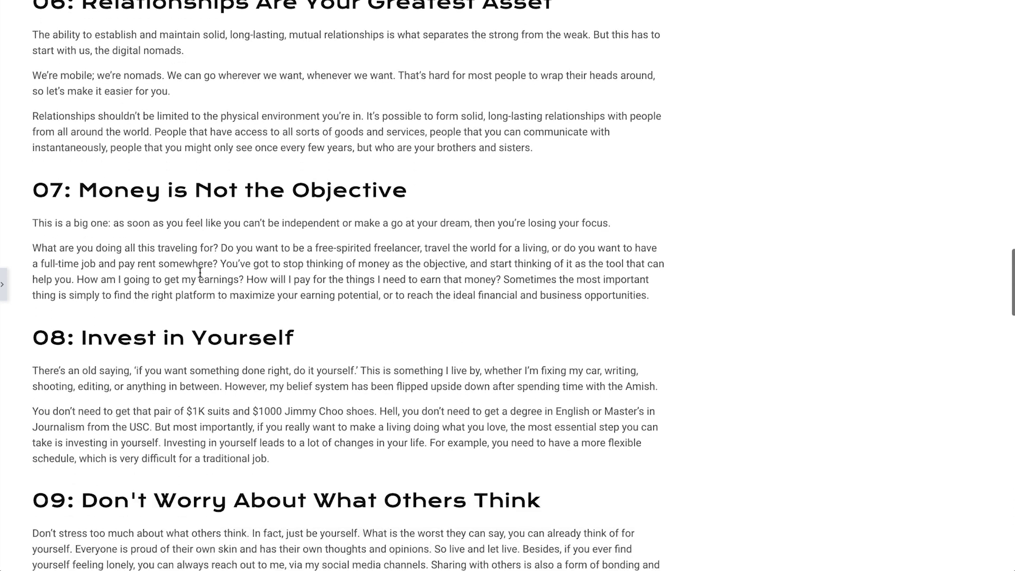
{"action": "scroll", "coordinate": [200, 271], "scroll_direction": "down", "scroll_amount": 8}
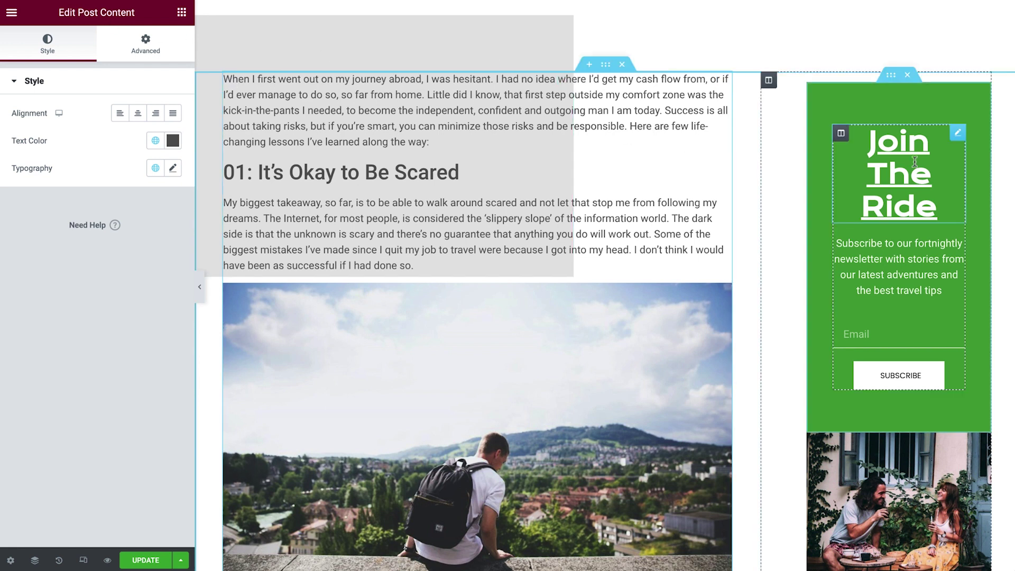
Erase the 'Join The Ride' heading's title text, then edit the Single Story single-post template.
{"action": "left_click", "coordinate": [871, 135]}
{"action": "left_click_drag", "start_coordinate": [77, 137], "coordinate": [16, 130]}
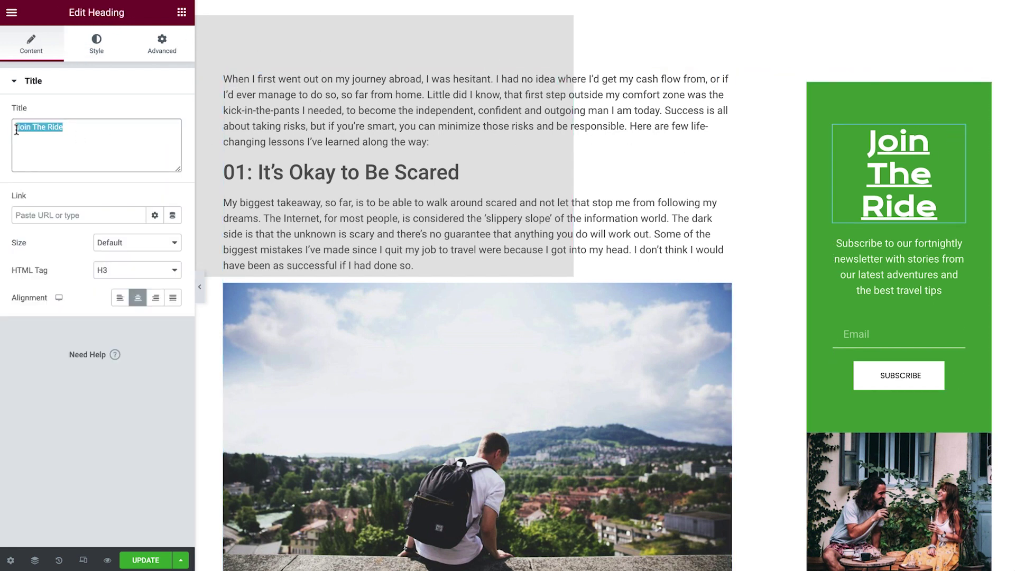
{"action": "key", "text": "BackSpace"}
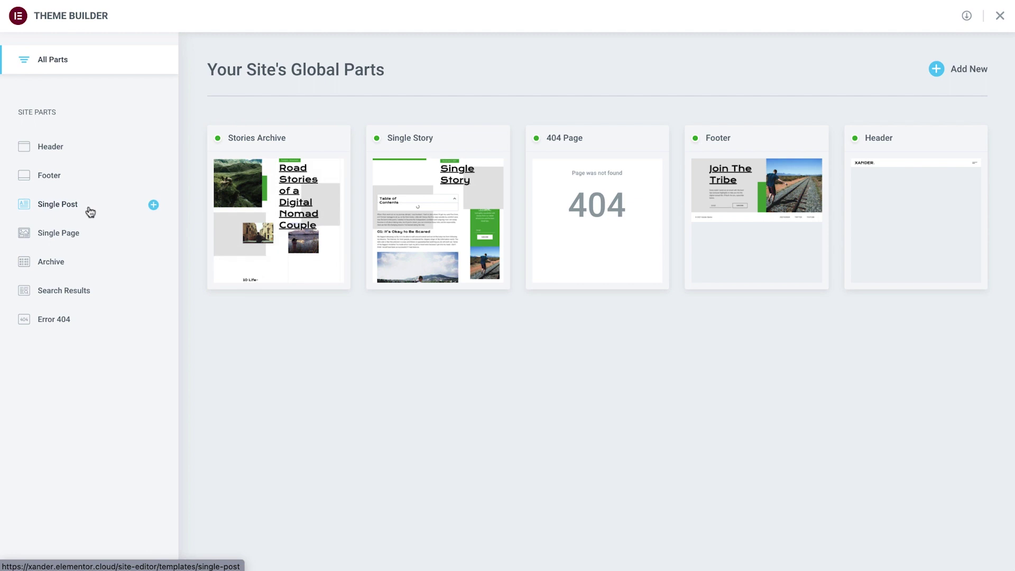
{"action": "left_click", "coordinate": [90, 209]}
{"action": "left_click", "coordinate": [545, 141]}
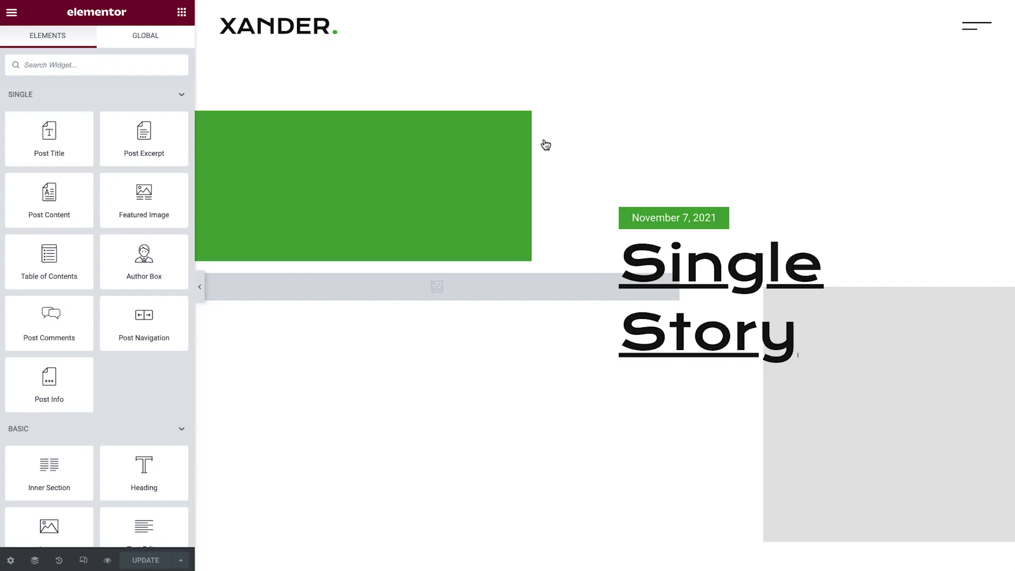